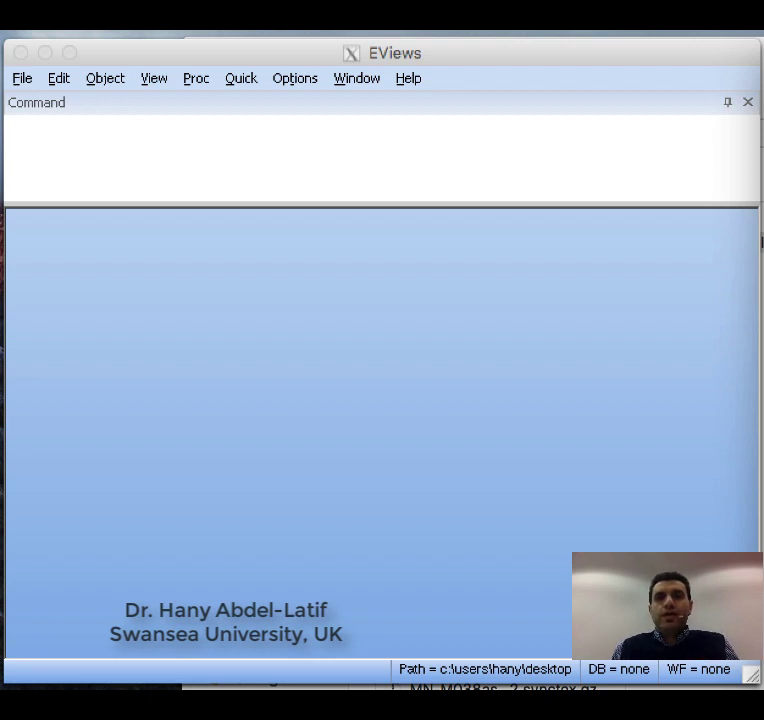
Start a new workfile with the dated, regular frequency structure and set its frequency to Monthly.
{"action": "left_click", "coordinate": [278, 57]}
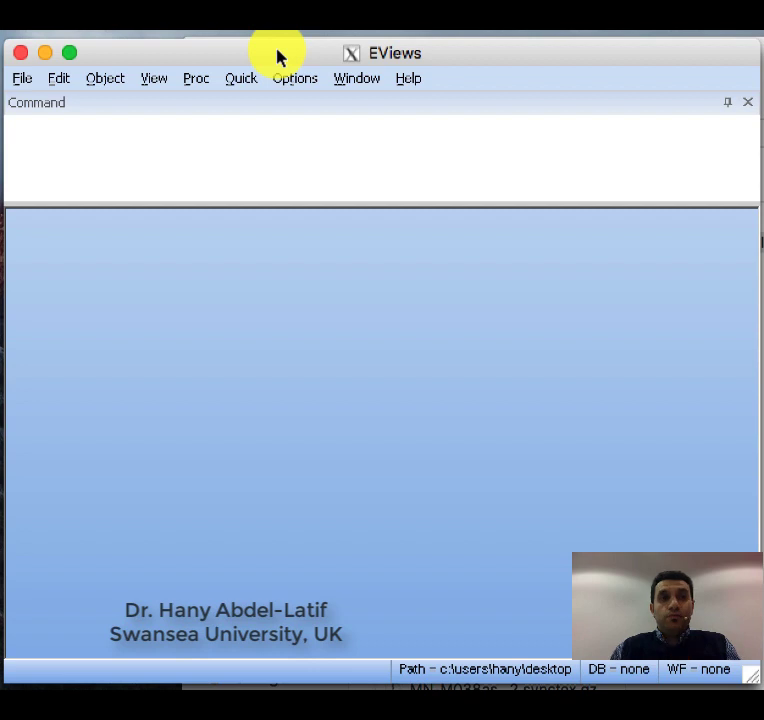
{"action": "left_click", "coordinate": [22, 79]}
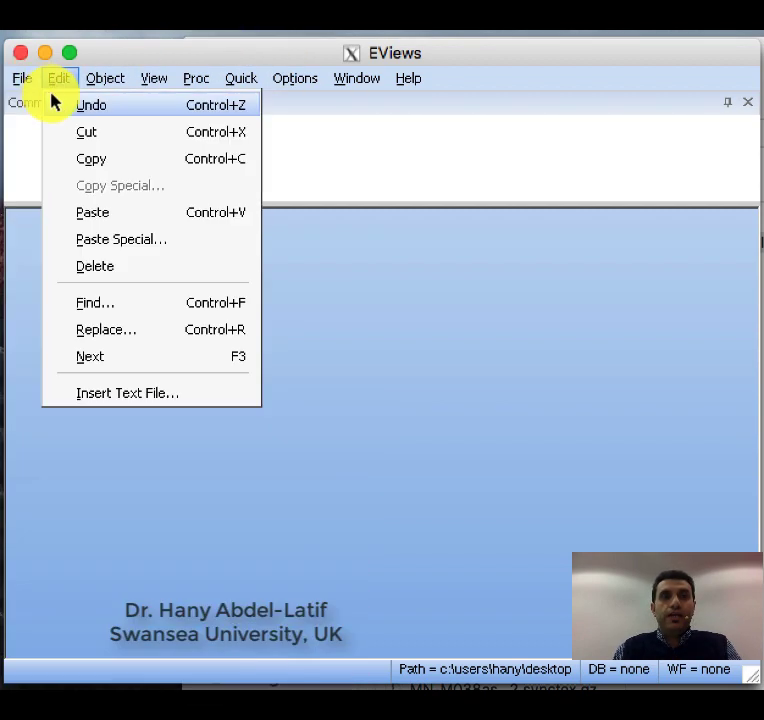
{"action": "mouse_move", "coordinate": [129, 113]}
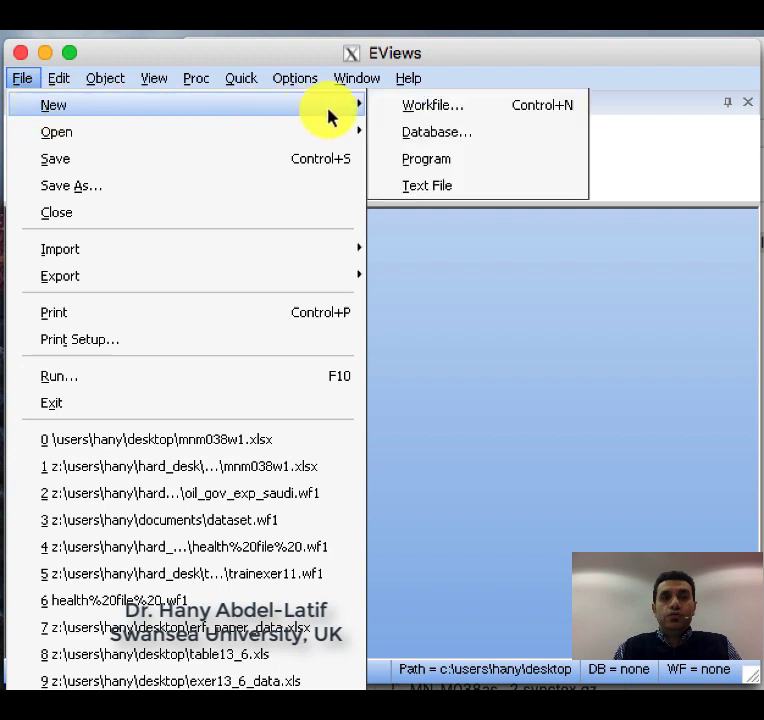
{"action": "left_click", "coordinate": [423, 108]}
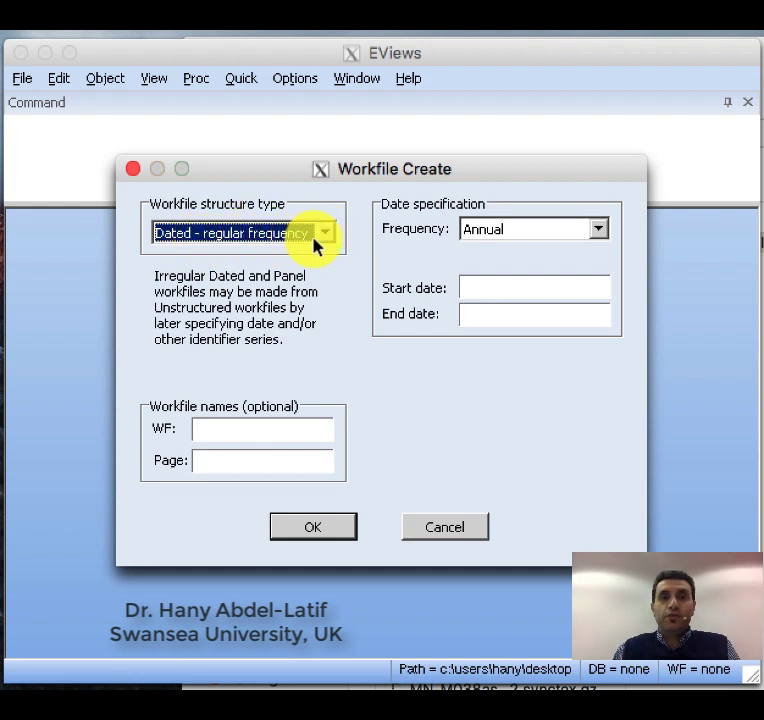
{"action": "left_click", "coordinate": [600, 233]}
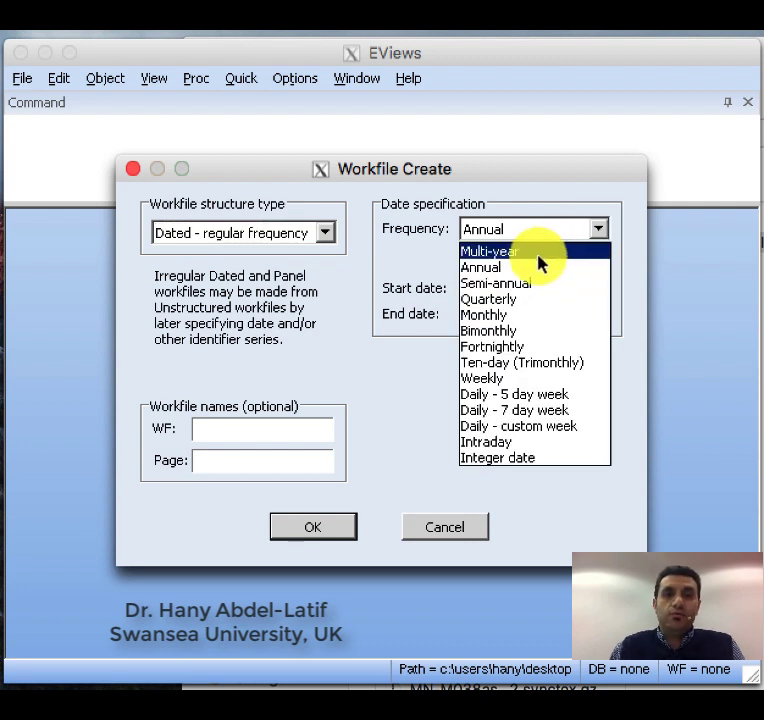
{"action": "left_click", "coordinate": [507, 316]}
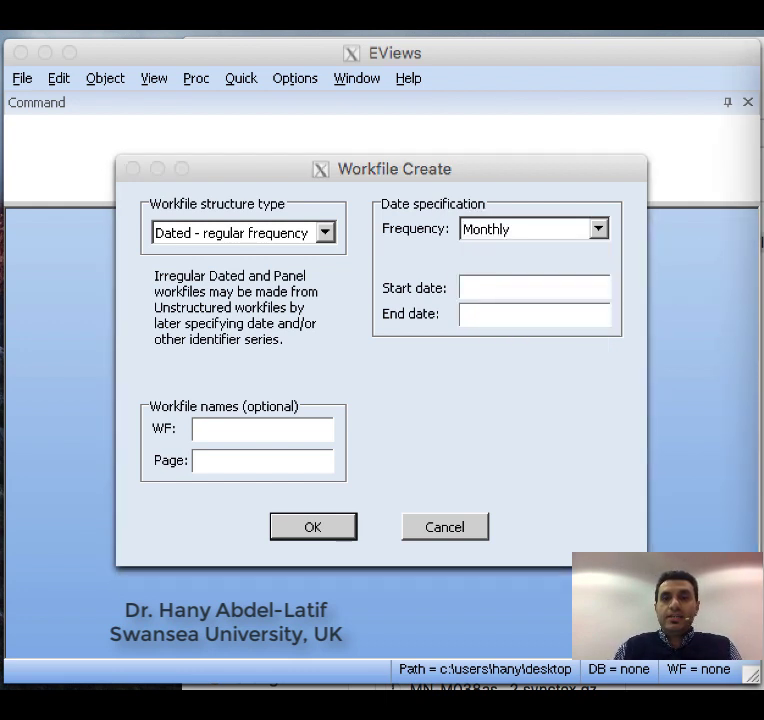
Set the new workfile's start date to 1950 and its end date to 2012.
{"action": "left_click", "coordinate": [487, 287]}
{"action": "left_click", "coordinate": [487, 287]}
{"action": "type", "text": "1"}
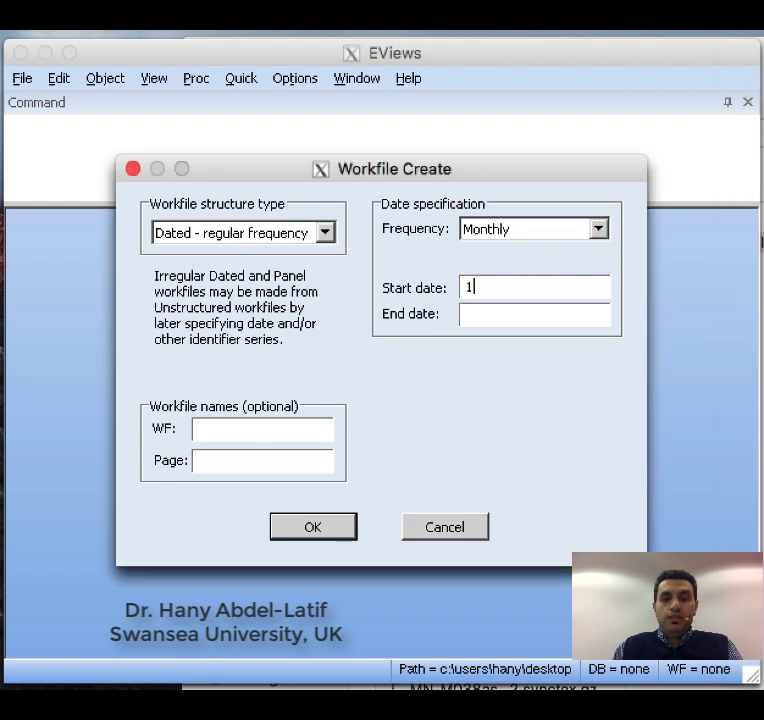
{"action": "type", "text": "950"}
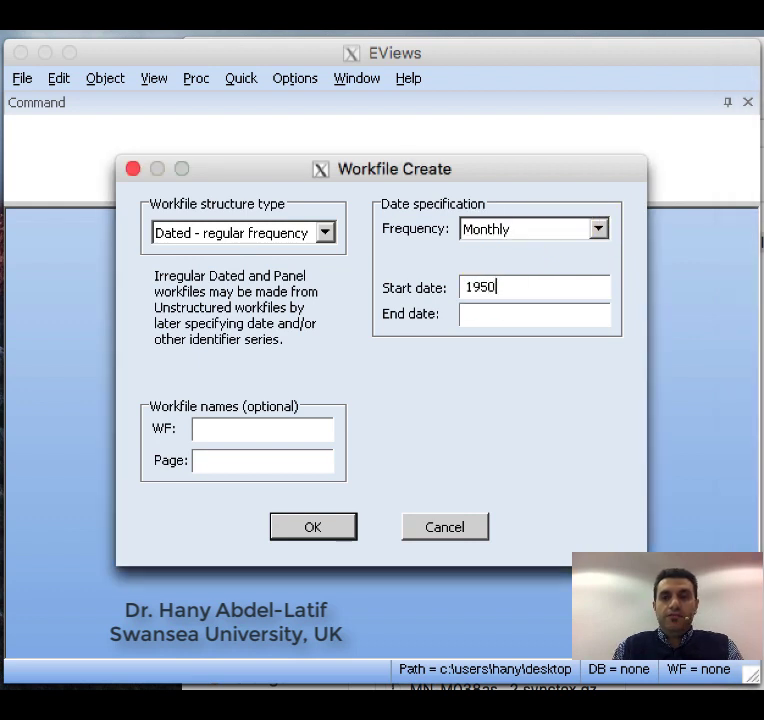
{"action": "left_click", "coordinate": [508, 312]}
{"action": "type", "text": "2012"}
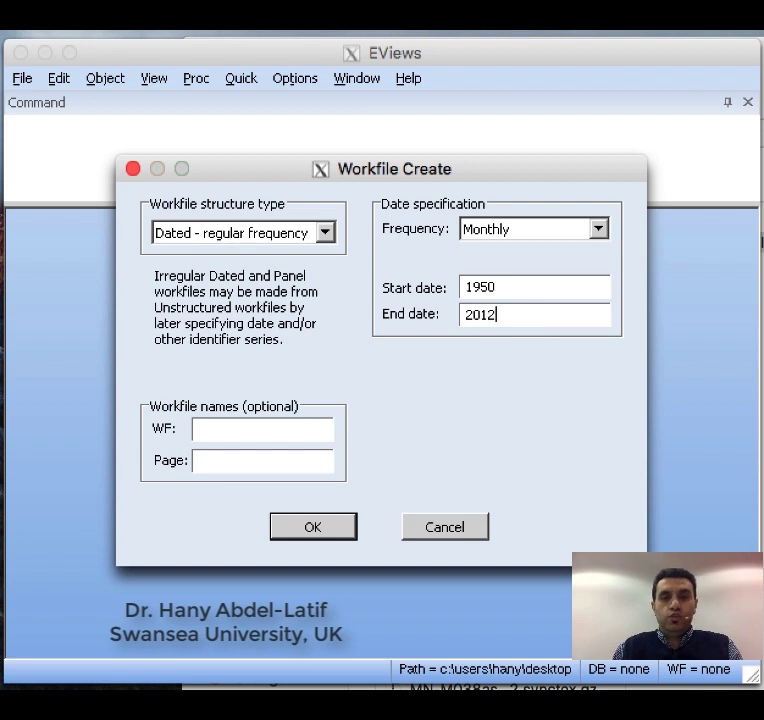
Name the workfile time_series and create it, leaving the page name empty.
{"action": "left_click", "coordinate": [275, 431]}
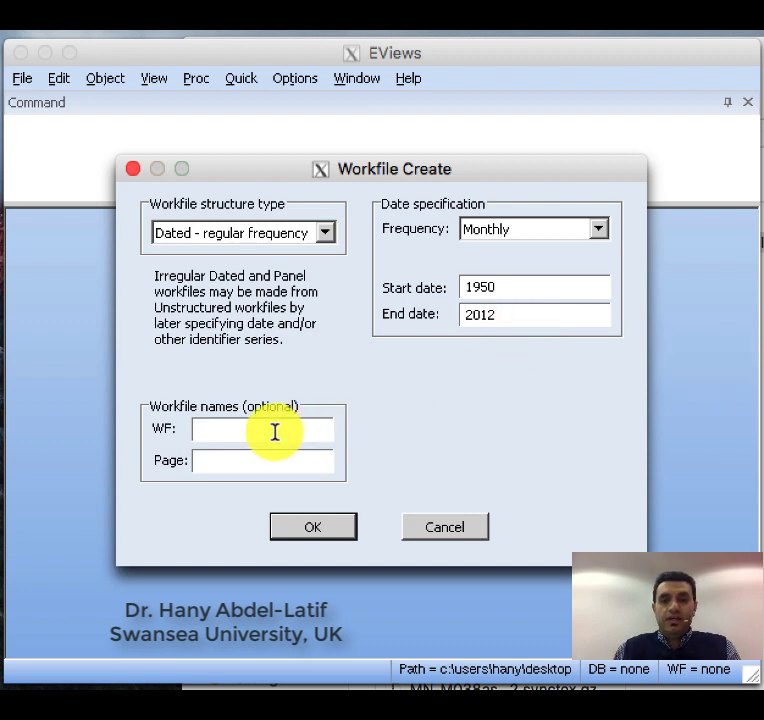
{"action": "type", "text": "time_series"}
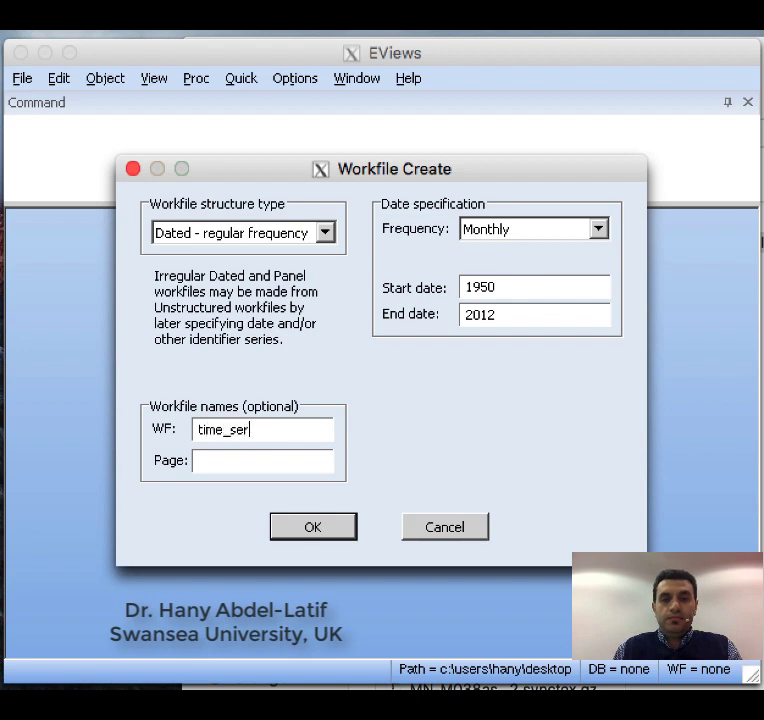
{"action": "left_click", "coordinate": [332, 527]}
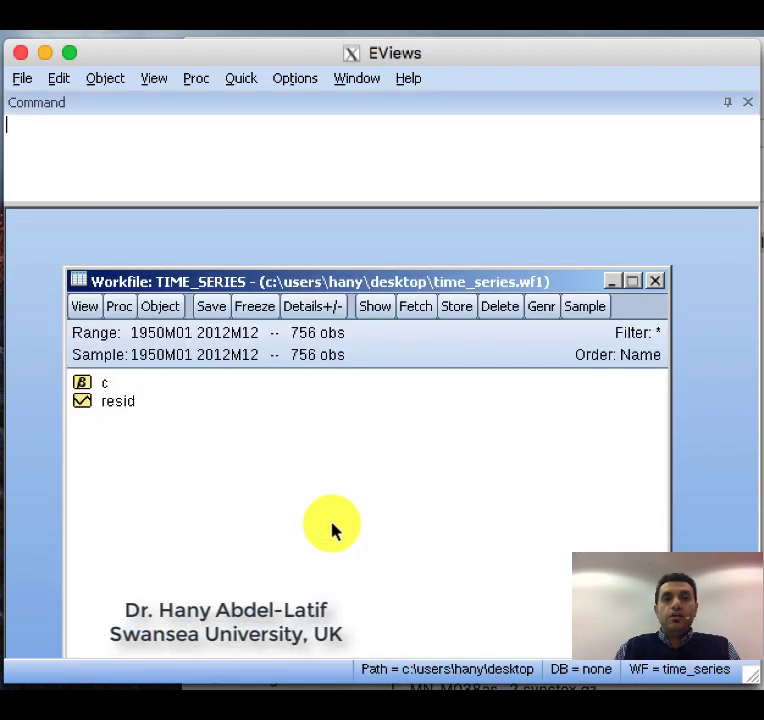
Move the time_series workfile window up slightly and close the workfile.
{"action": "left_click_drag", "start_coordinate": [497, 282], "coordinate": [498, 256]}
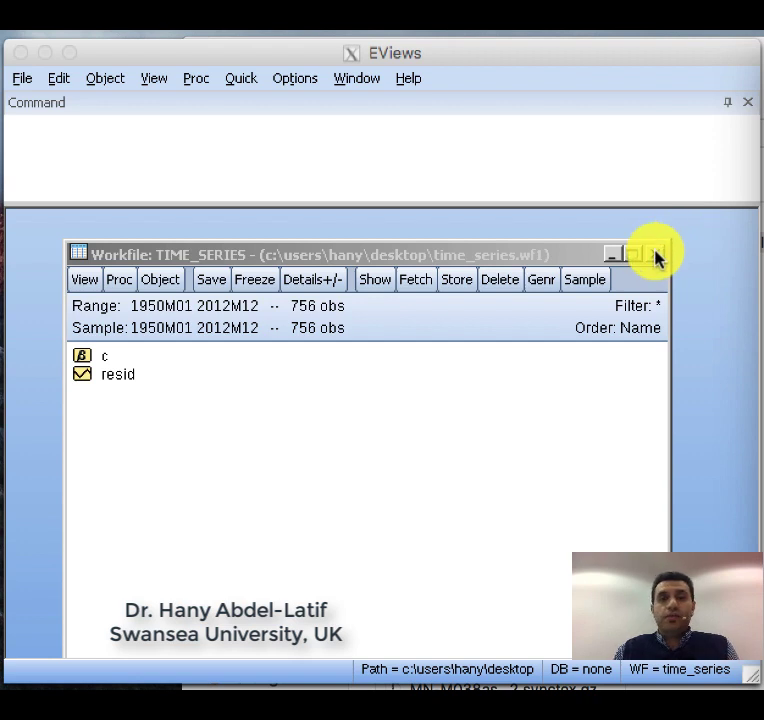
{"action": "left_click", "coordinate": [113, 52]}
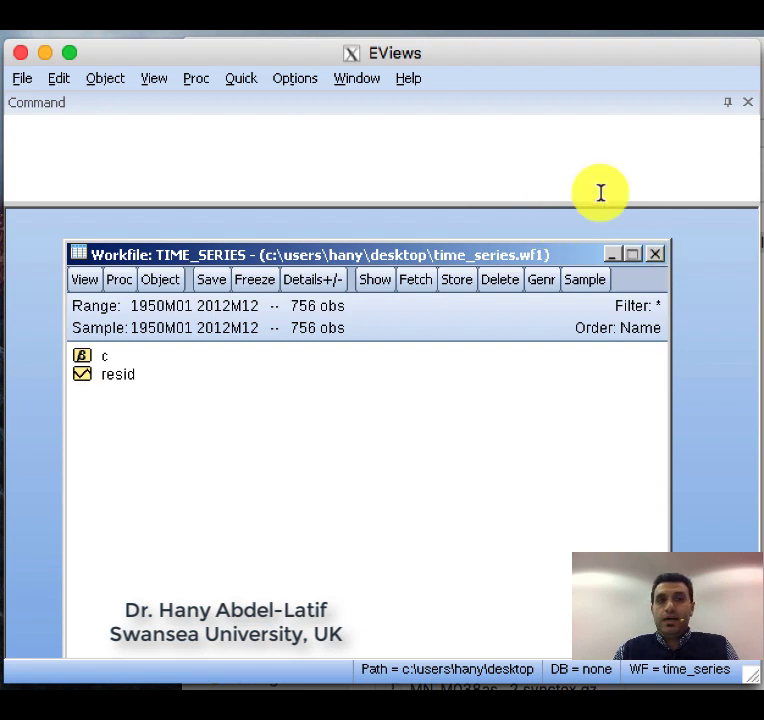
{"action": "left_click", "coordinate": [656, 256]}
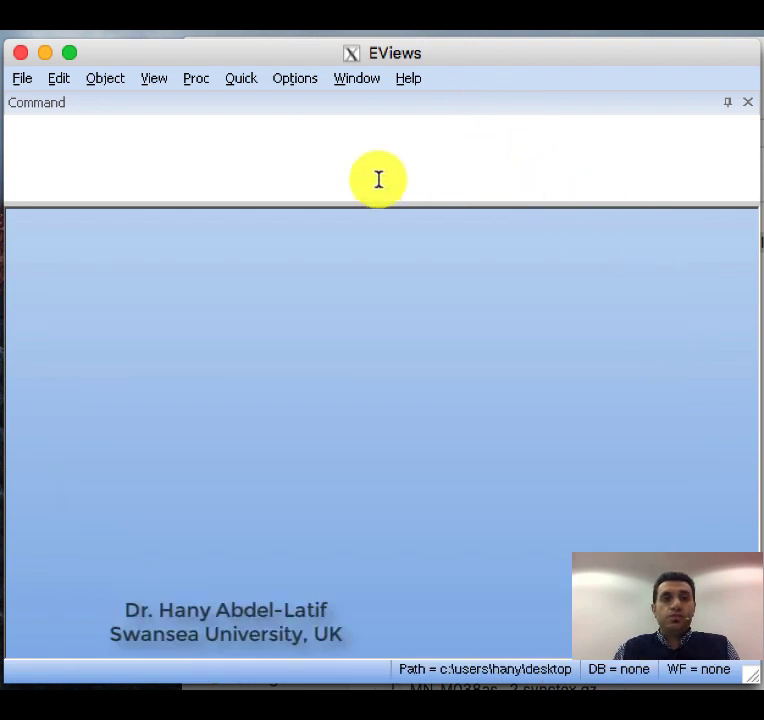
Begin a workfile creation command that names the workfile monthly, entering wfcreate(wf=monthly.
{"action": "left_click", "coordinate": [310, 140]}
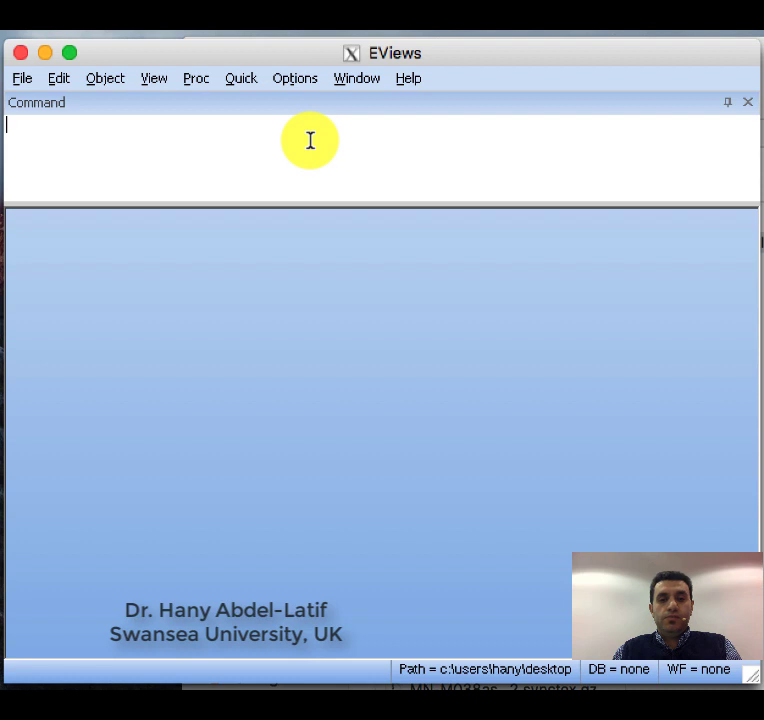
{"action": "type", "text": "wf"}
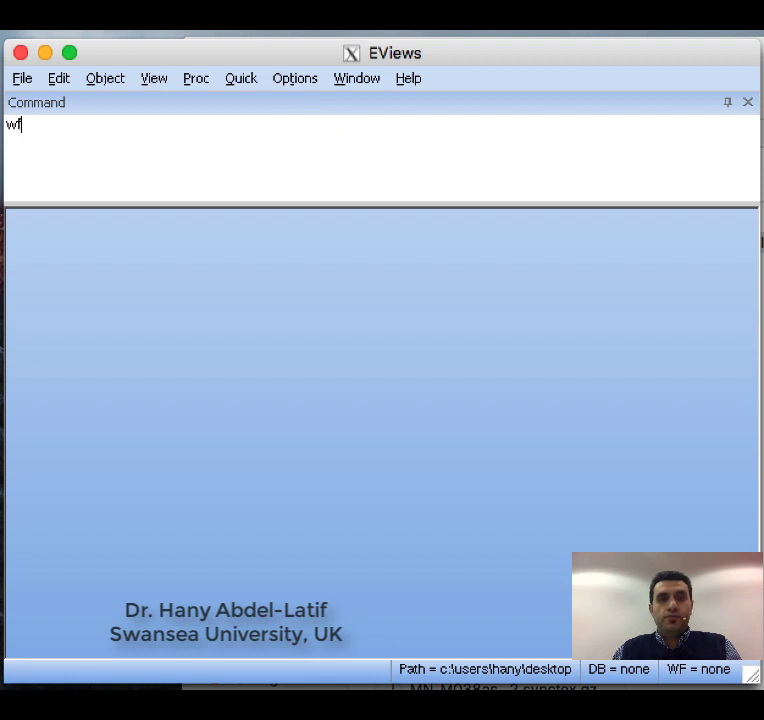
{"action": "type", "text": "c"}
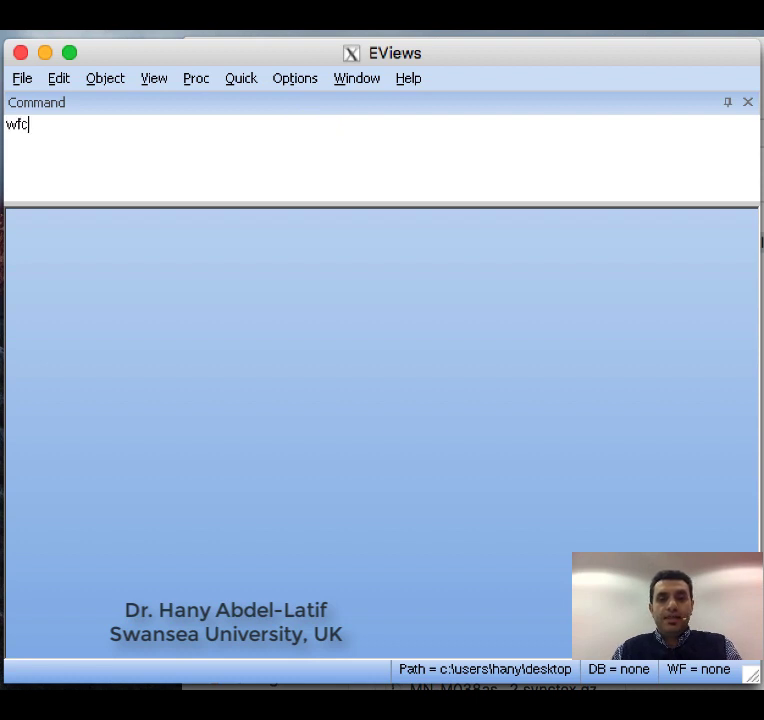
{"action": "type", "text": "reate"}
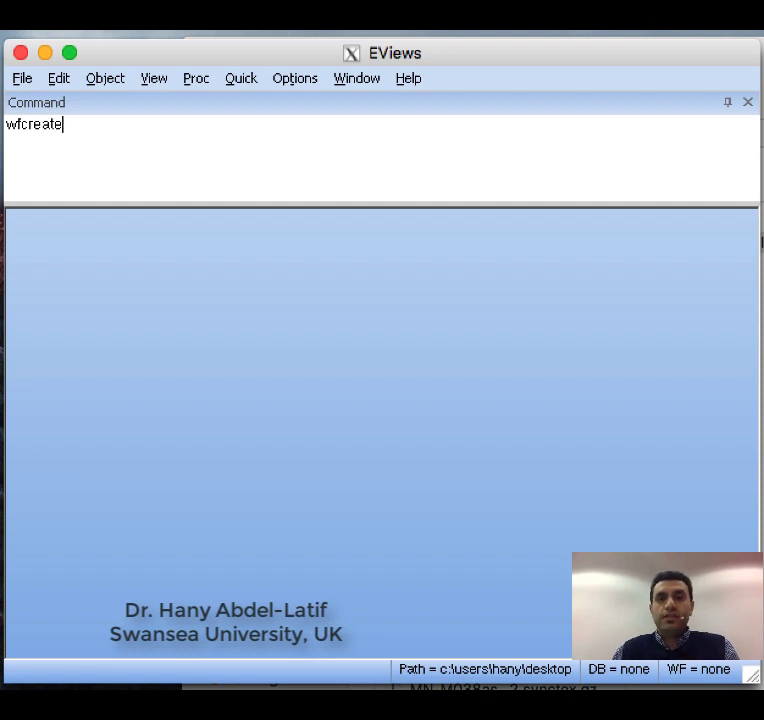
{"action": "type", "text": "("}
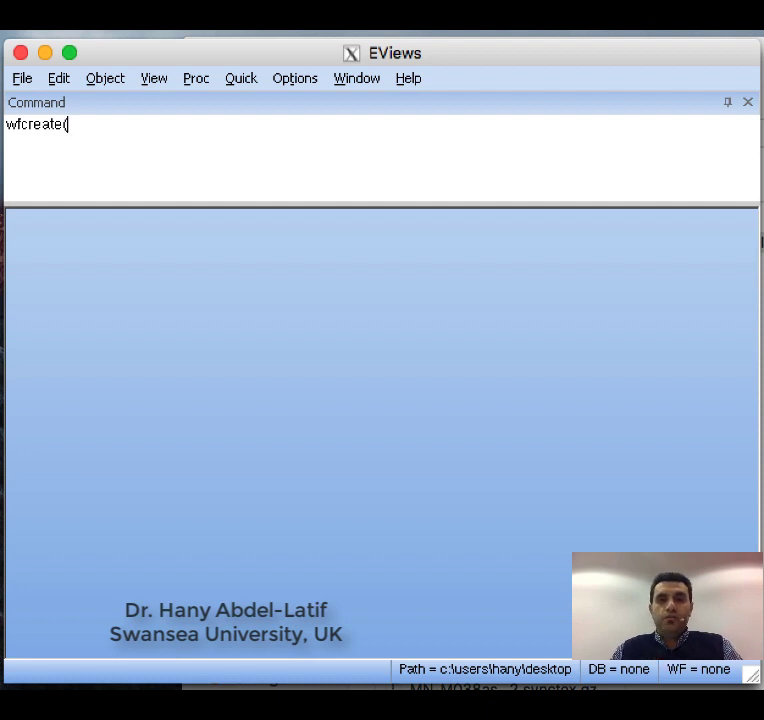
{"action": "type", "text": "wf"}
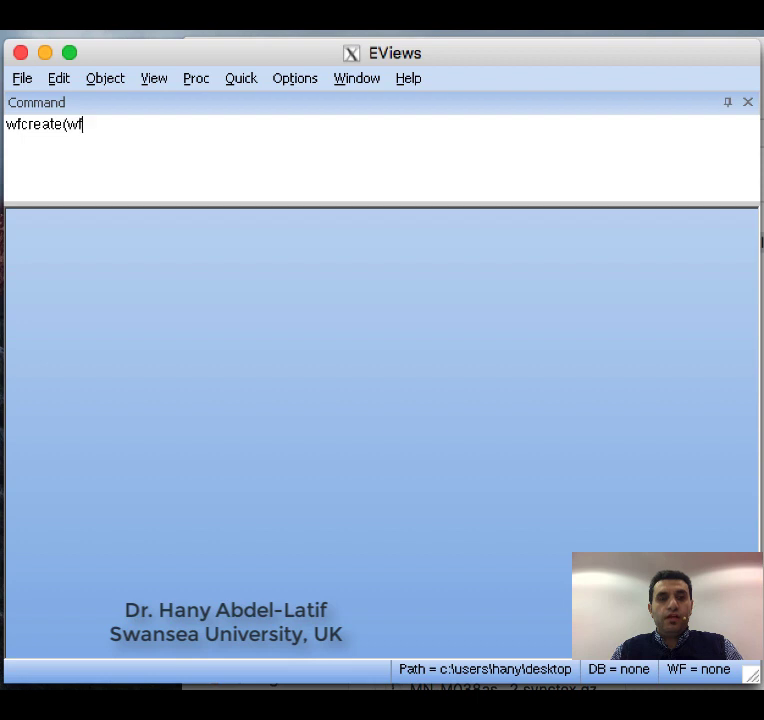
{"action": "type", "text": "=monthyl"}
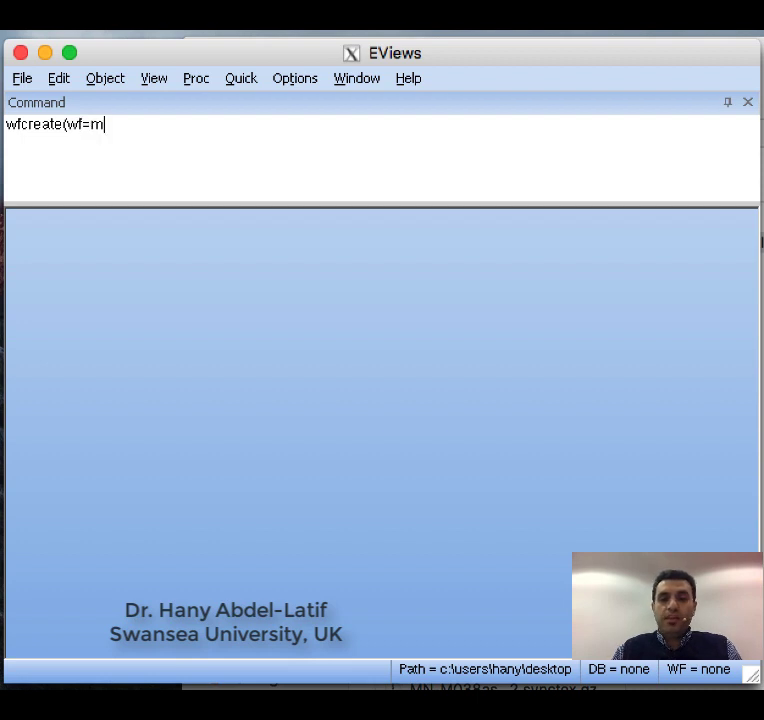
{"action": "key", "text": "BackSpace"}
{"action": "key", "text": "BackSpace"}
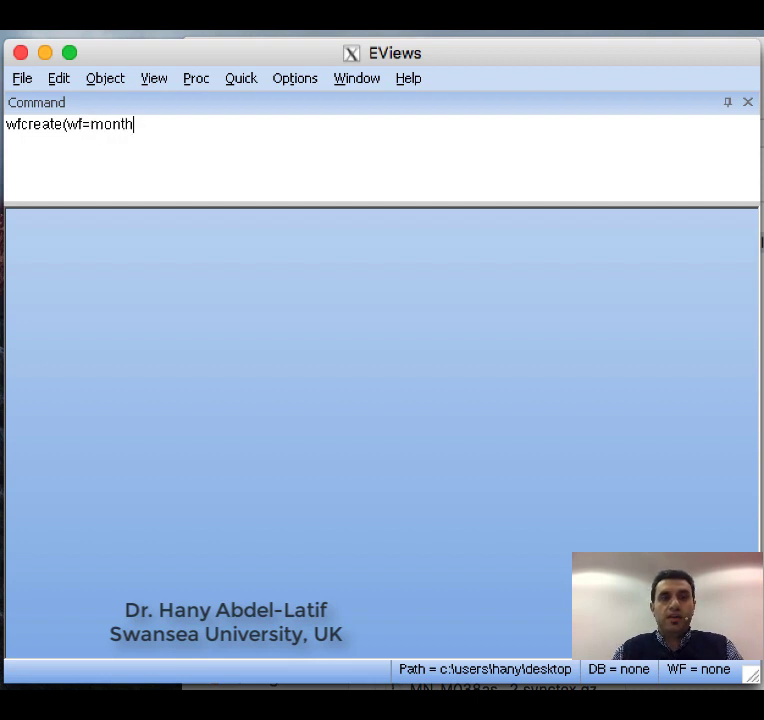
{"action": "type", "text": "ly"}
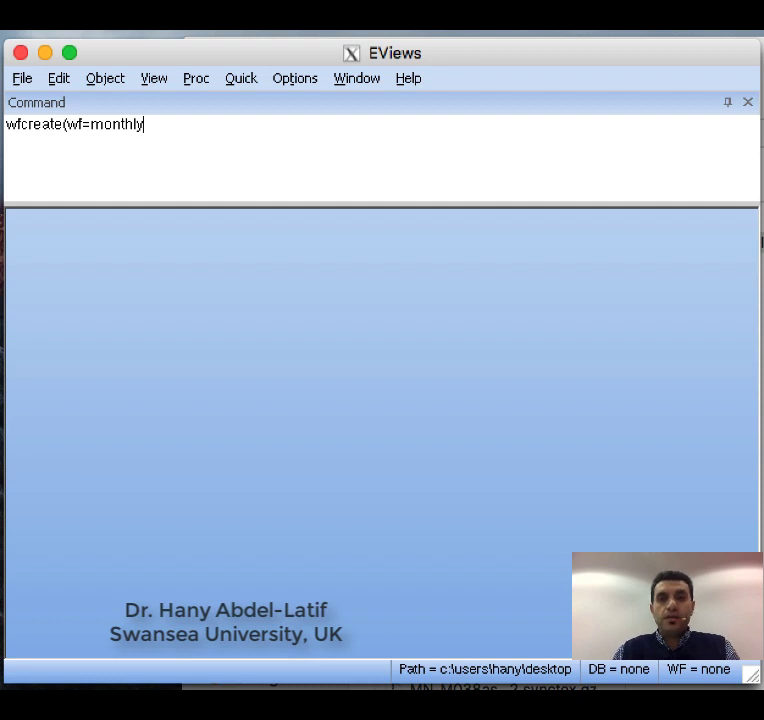
Extend the wfcreate command with the option page=dated and close its parentheses.
{"action": "type", "text": ", "}
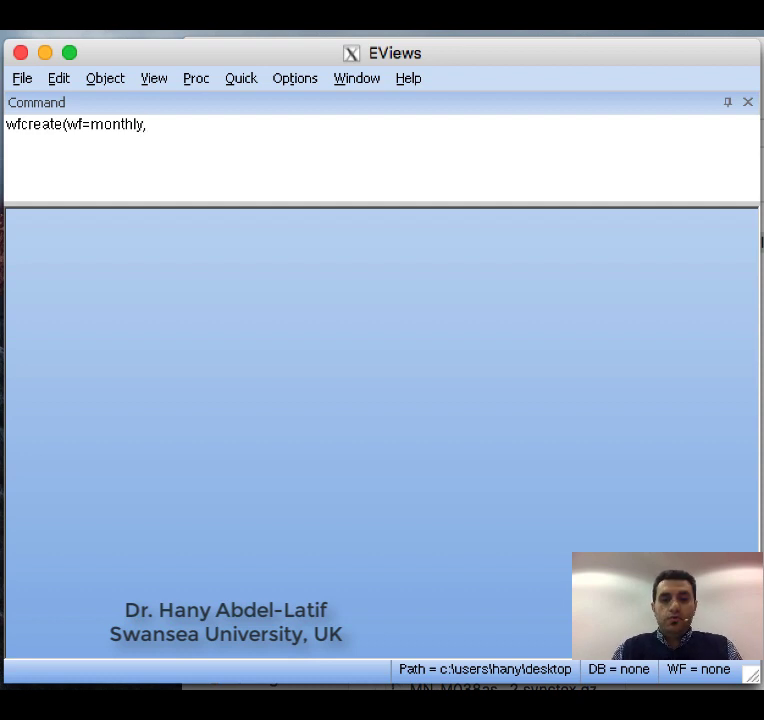
{"action": "type", "text": "p"}
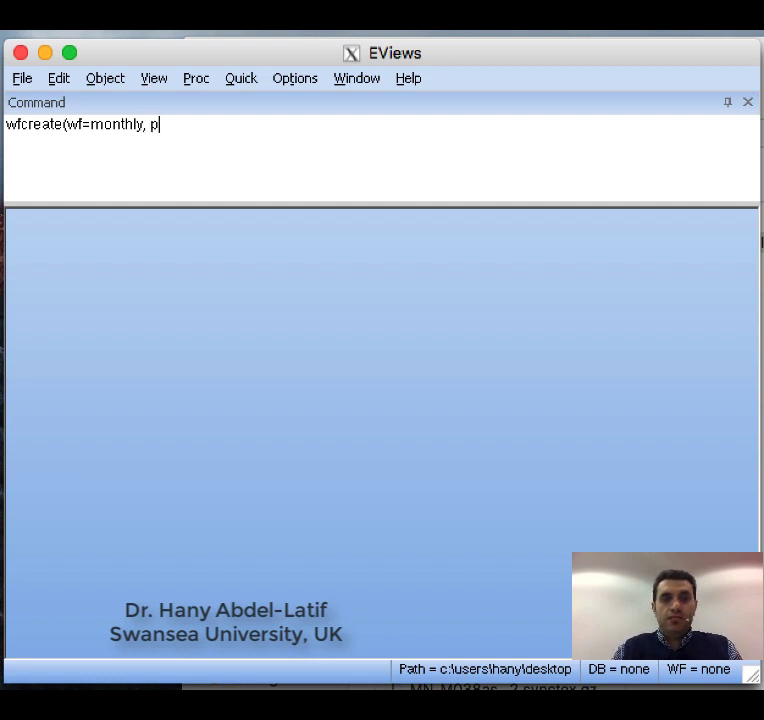
{"action": "type", "text": "ag"}
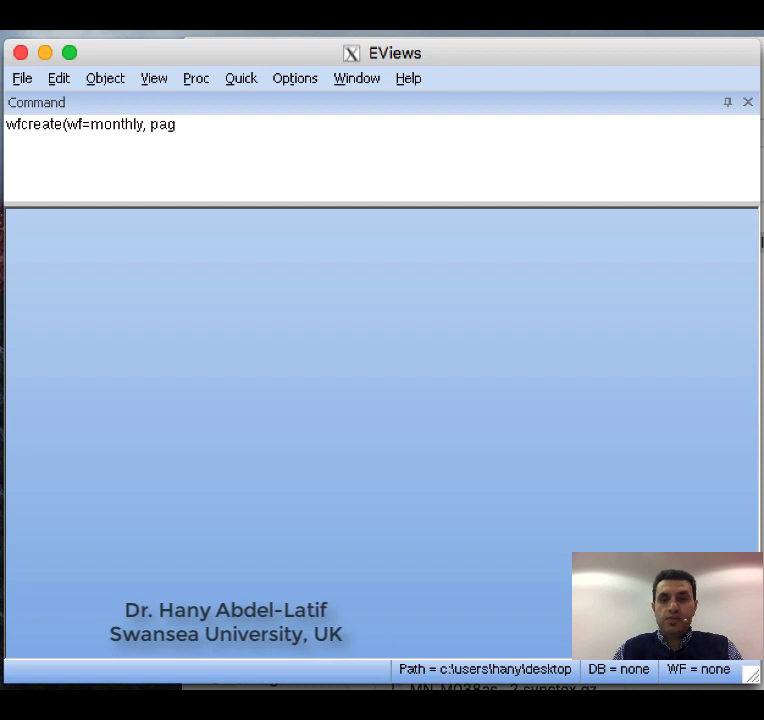
{"action": "type", "text": "e=dated"}
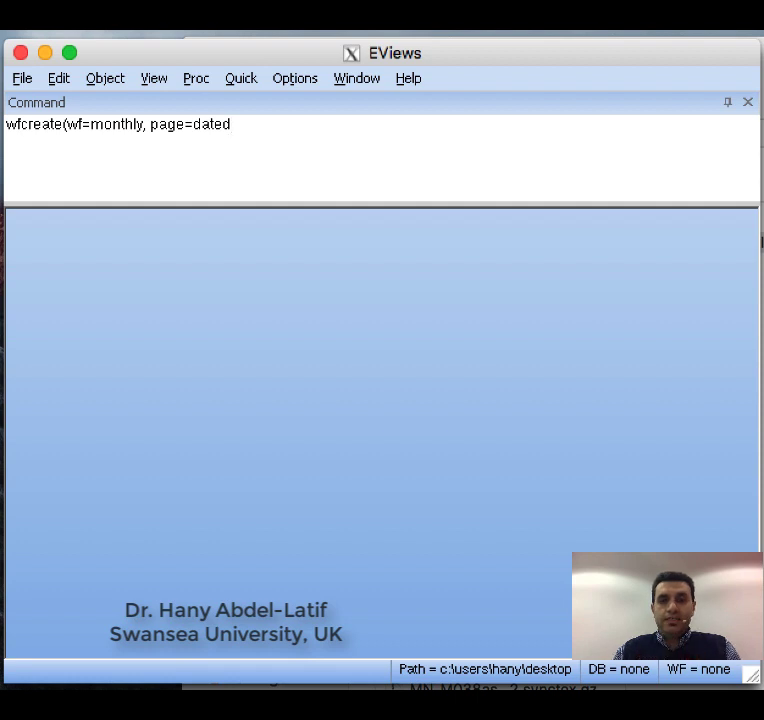
{"action": "type", "text": ")"}
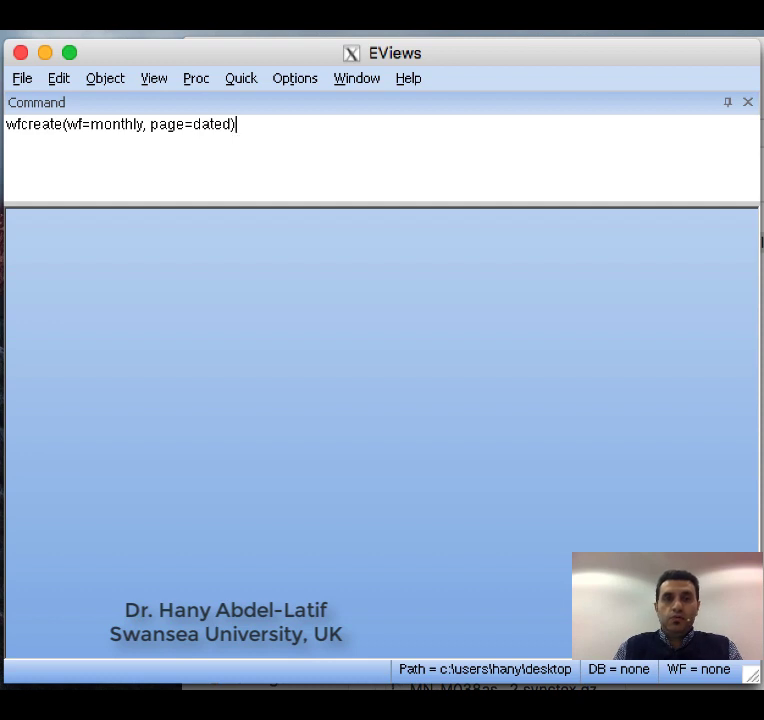
Complete the wfcreate command with m 1950 2012, run it, and move the resulting workfile window up slightly.
{"action": "type", "text": " m"}
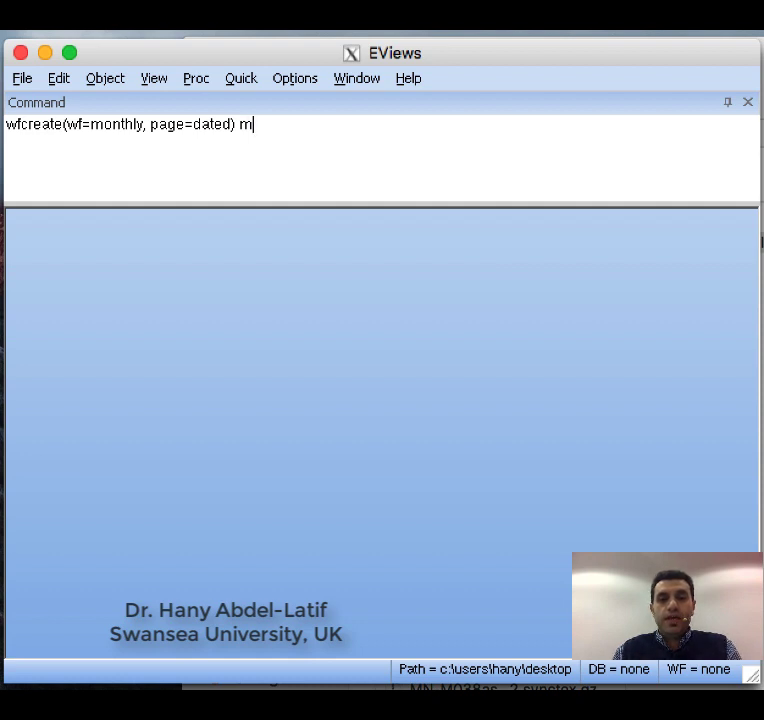
{"action": "type", "text": "1"}
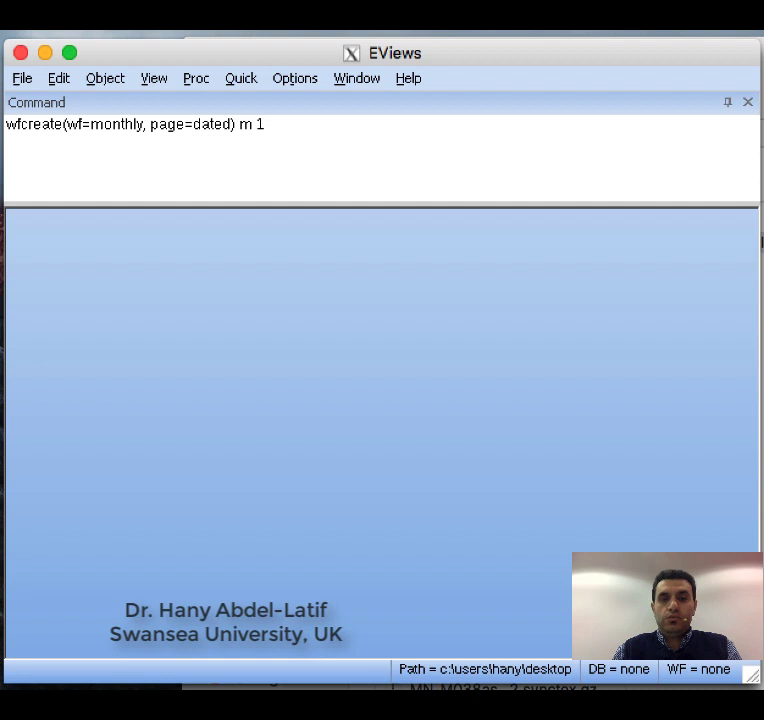
{"action": "type", "text": "950"}
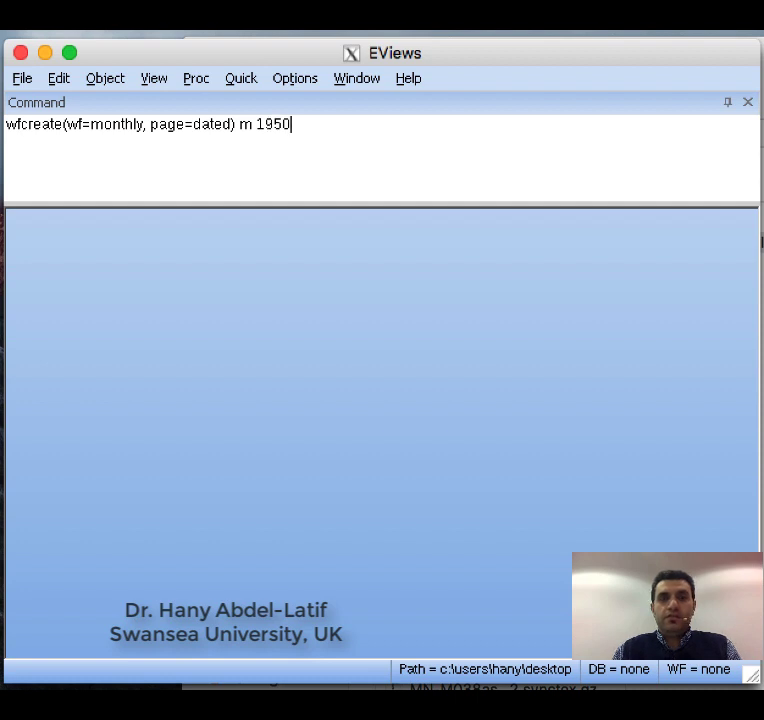
{"action": "type", "text": " 2012"}
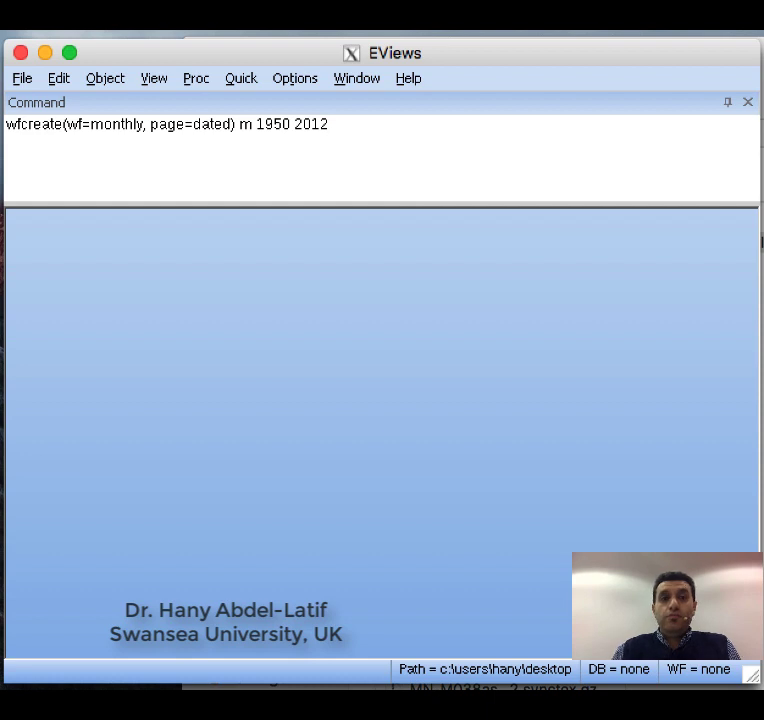
{"action": "key", "text": "Return"}
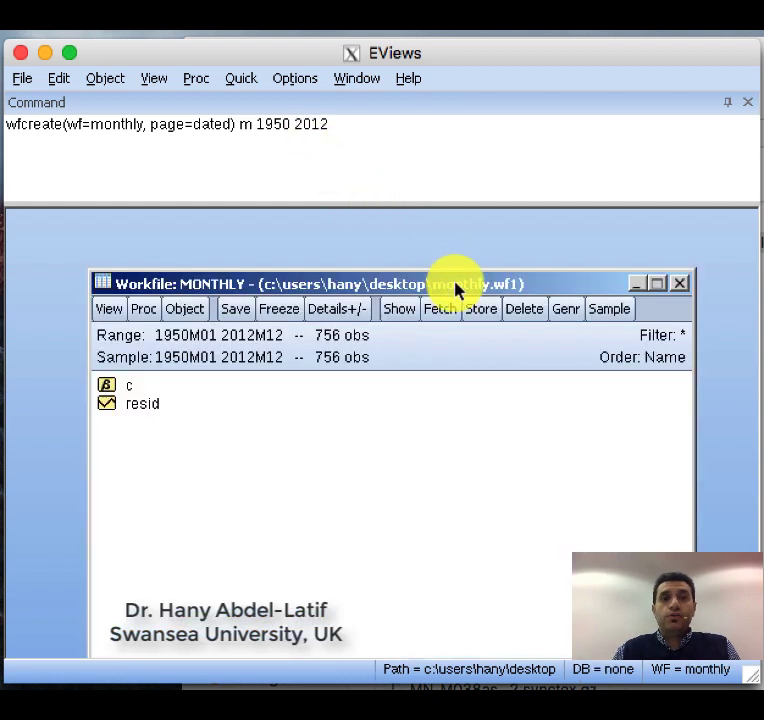
{"action": "left_click_drag", "start_coordinate": [460, 281], "coordinate": [448, 247]}
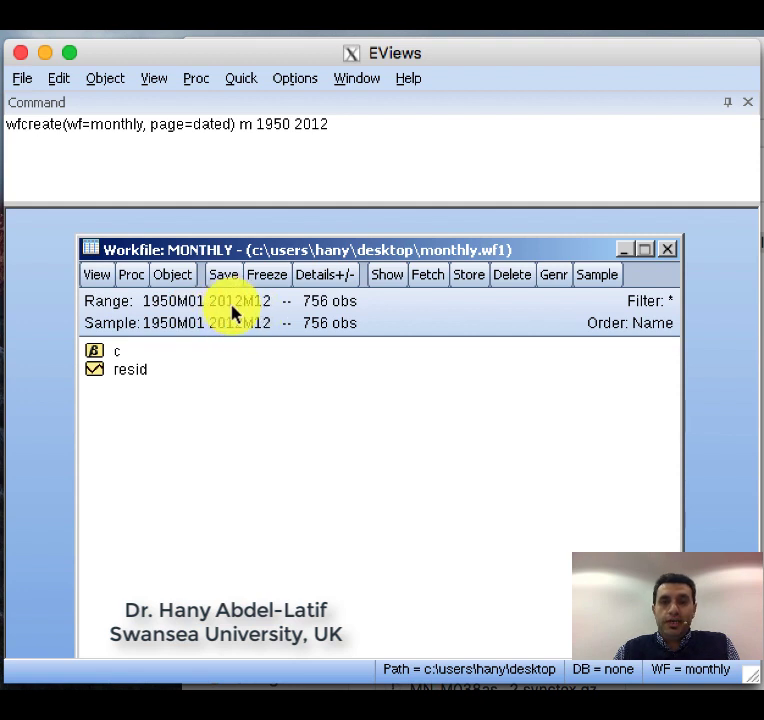
Close the monthly workfile and clear the wfcreate command from the command window.
{"action": "left_click", "coordinate": [668, 250]}
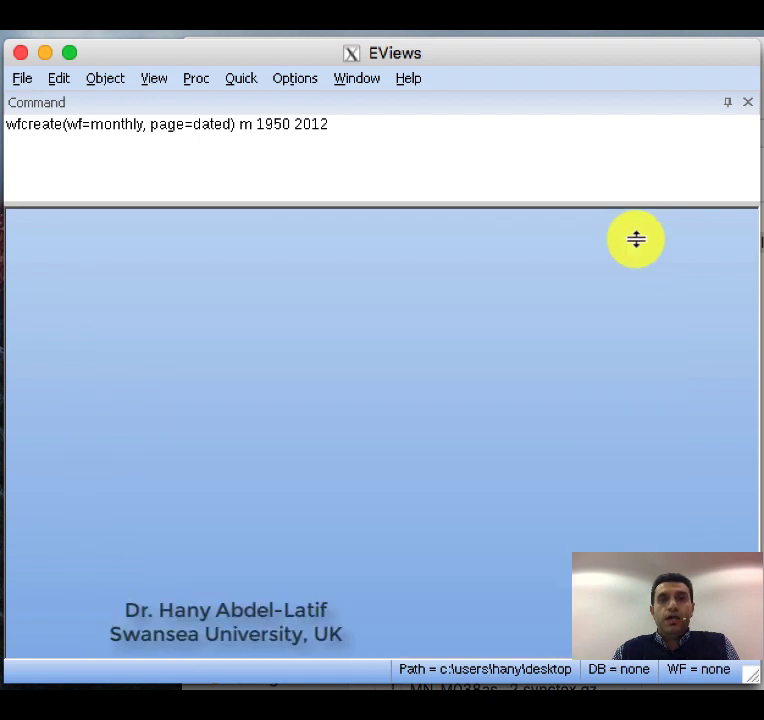
{"action": "triple_click", "coordinate": [292, 124]}
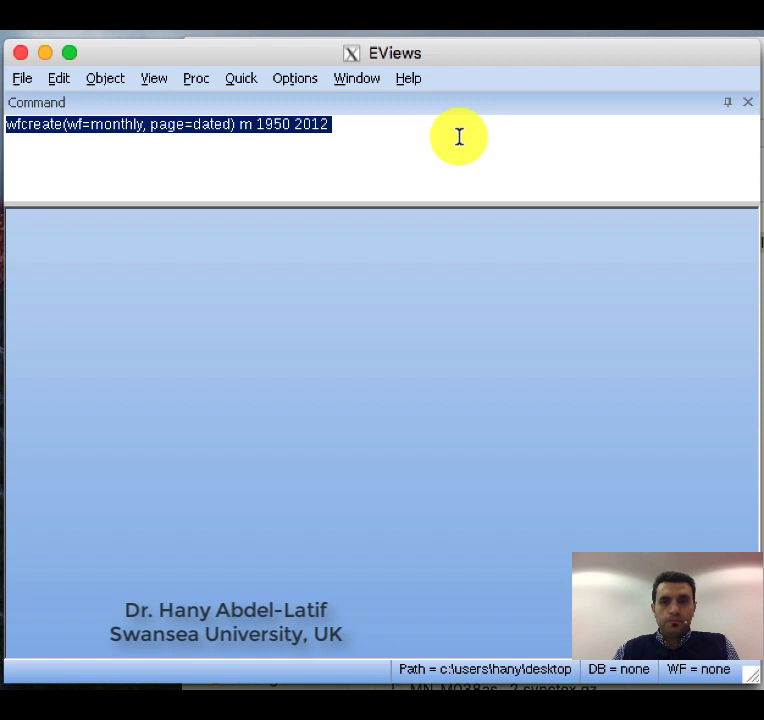
{"action": "key", "text": "BackSpace"}
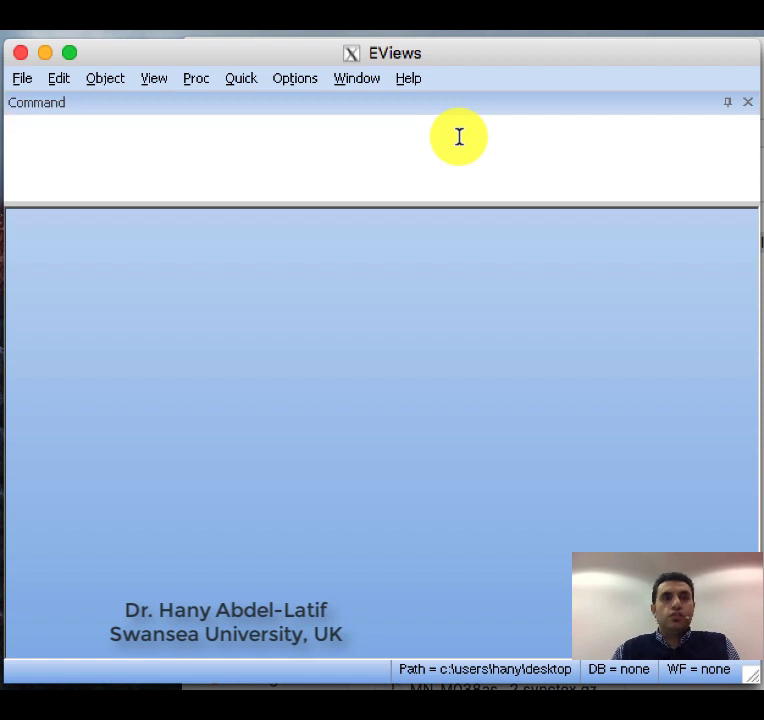
Open the Excel file MNM038W1.xlsx from the Desktop as a foreign data workfile.
{"action": "left_click", "coordinate": [24, 82]}
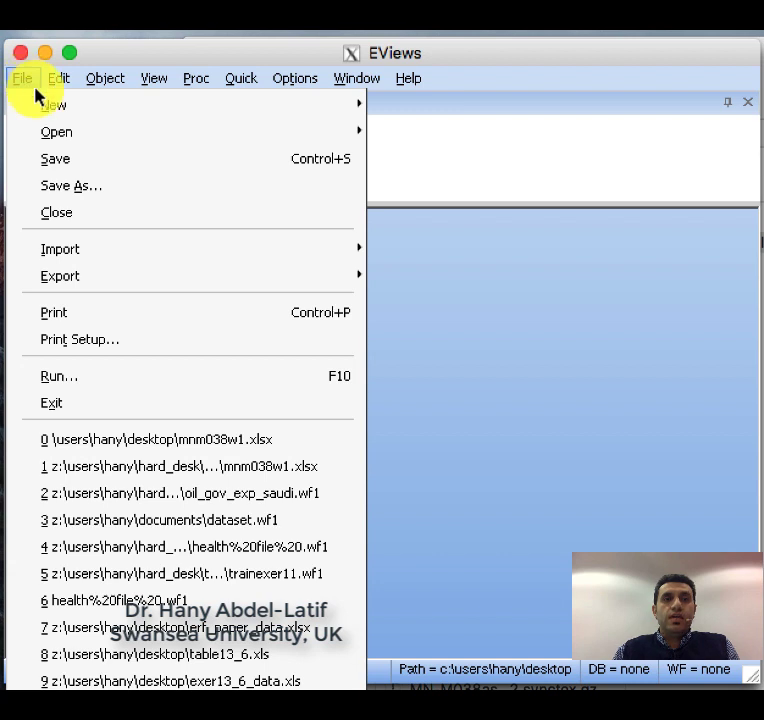
{"action": "mouse_move", "coordinate": [64, 110]}
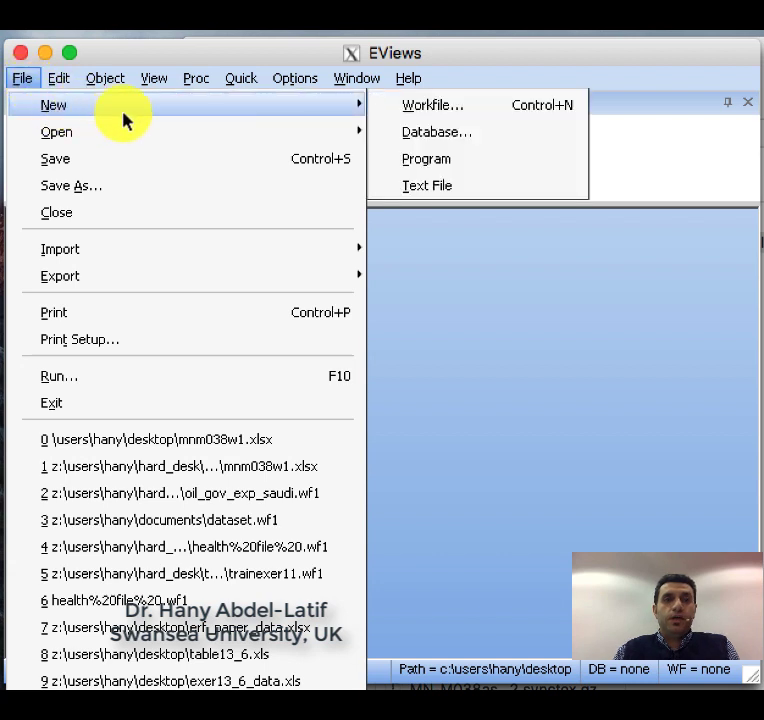
{"action": "mouse_move", "coordinate": [103, 131]}
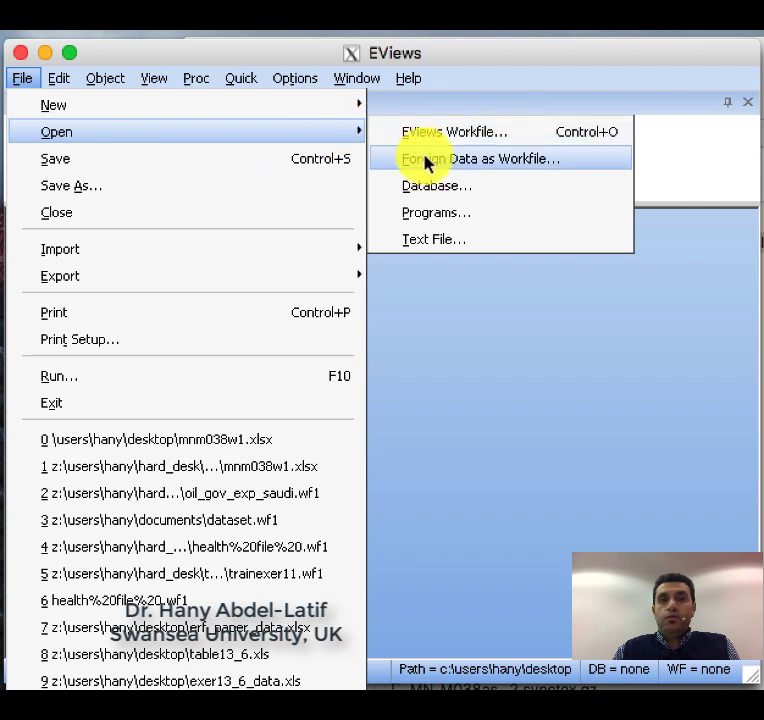
{"action": "left_click", "coordinate": [484, 161]}
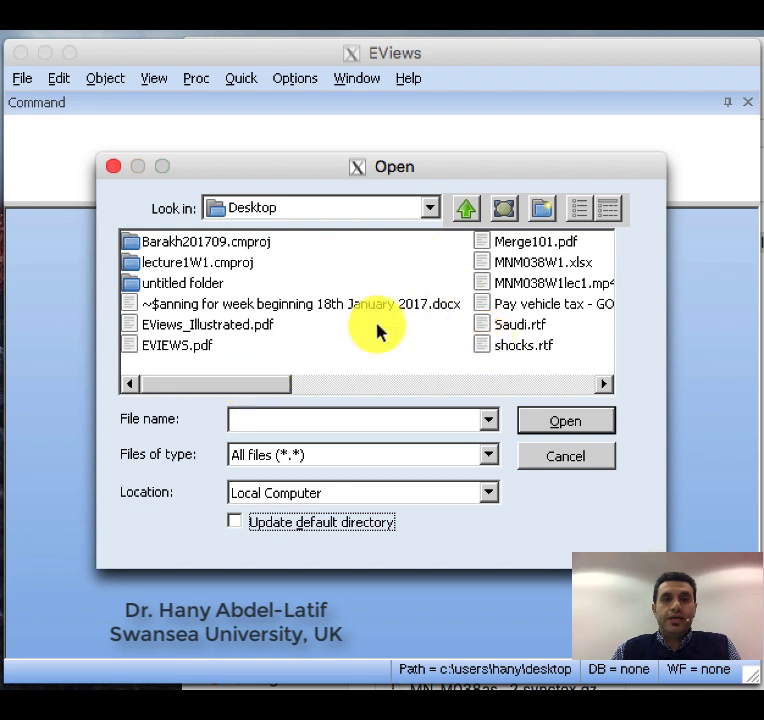
{"action": "left_click", "coordinate": [562, 263]}
{"action": "left_click", "coordinate": [578, 421]}
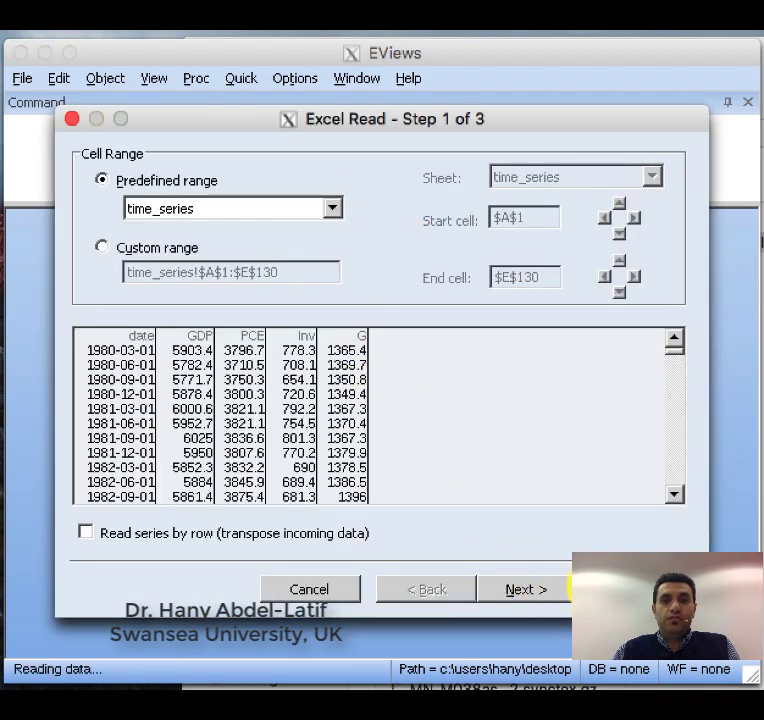
Finish the Excel import with the default range and date structure, declining to link the imported series to the source.
{"action": "left_click", "coordinate": [561, 592]}
{"action": "left_click", "coordinate": [560, 591]}
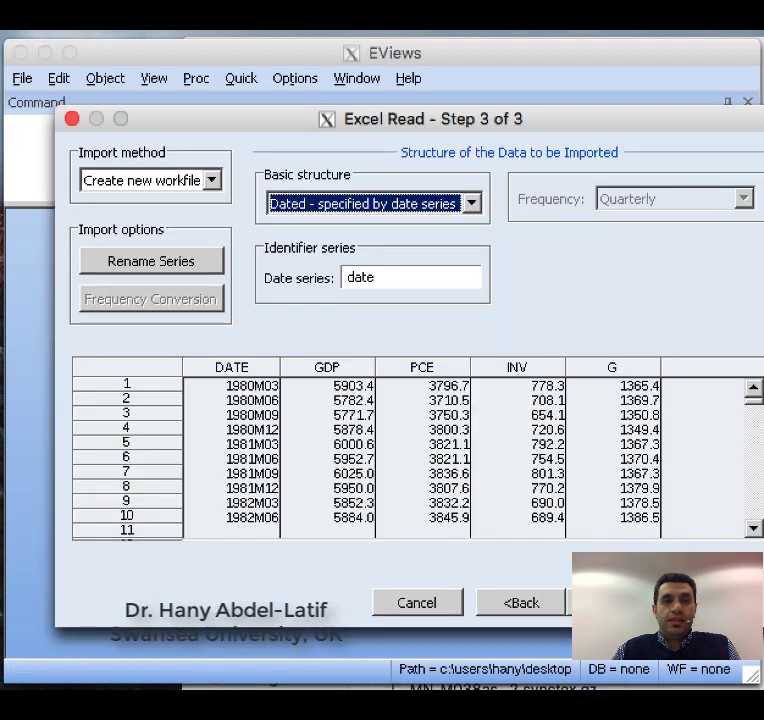
{"action": "key", "text": "Return"}
{"action": "left_click", "coordinate": [455, 418]}
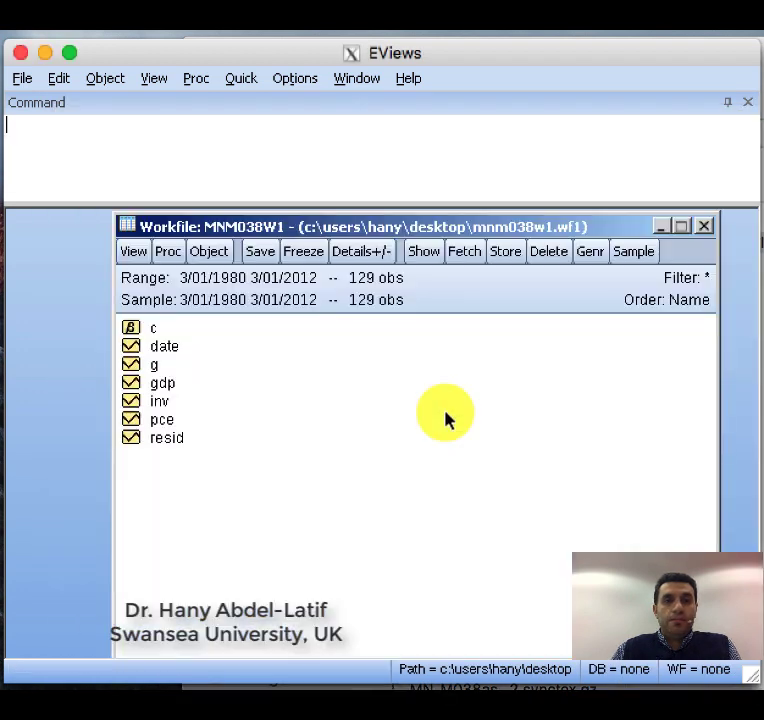
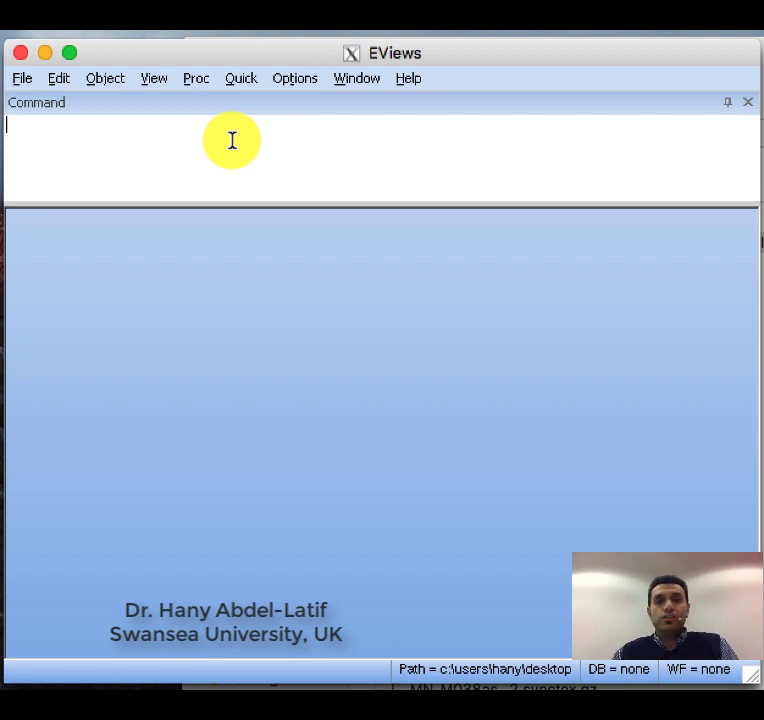
Enter the first part of a workfile opening command, wfopen(page=time_series).
{"action": "type", "text": "wf"}
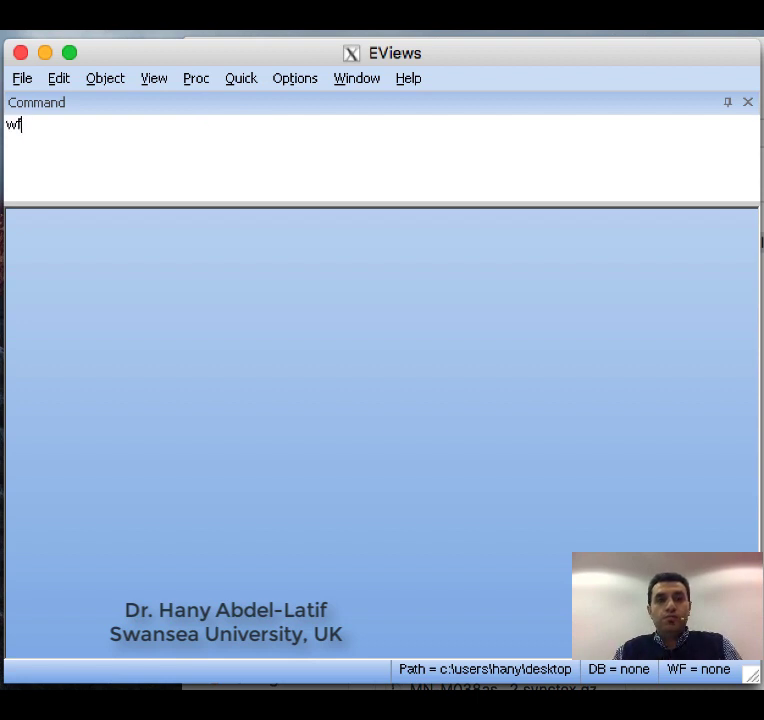
{"action": "type", "text": "open"}
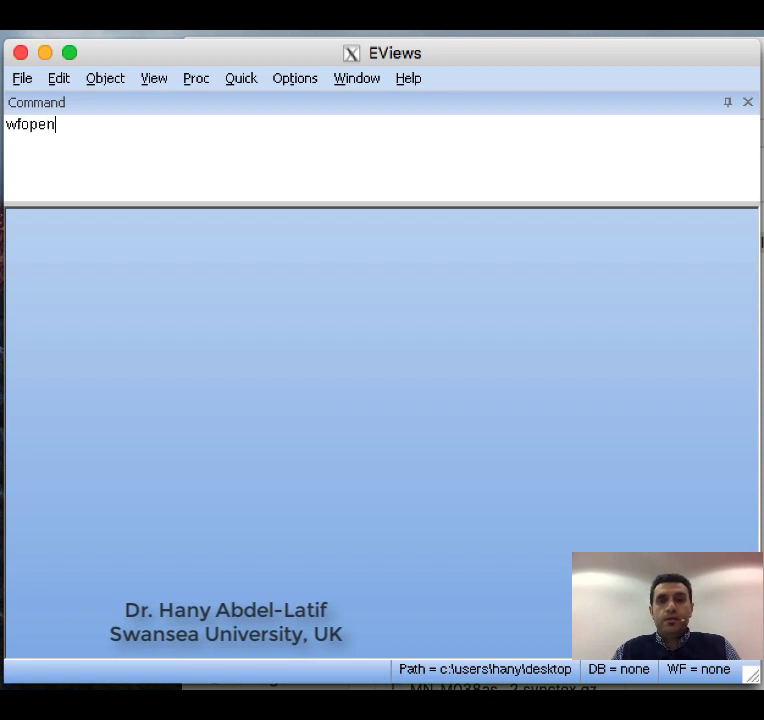
{"action": "type", "text": "("}
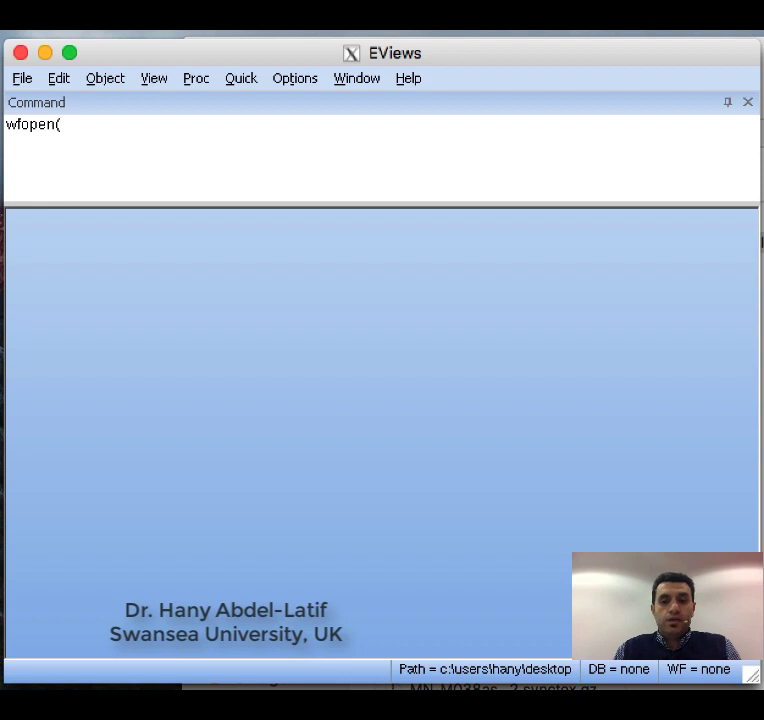
{"action": "type", "text": "pat"}
{"action": "key", "text": "BackSpace"}
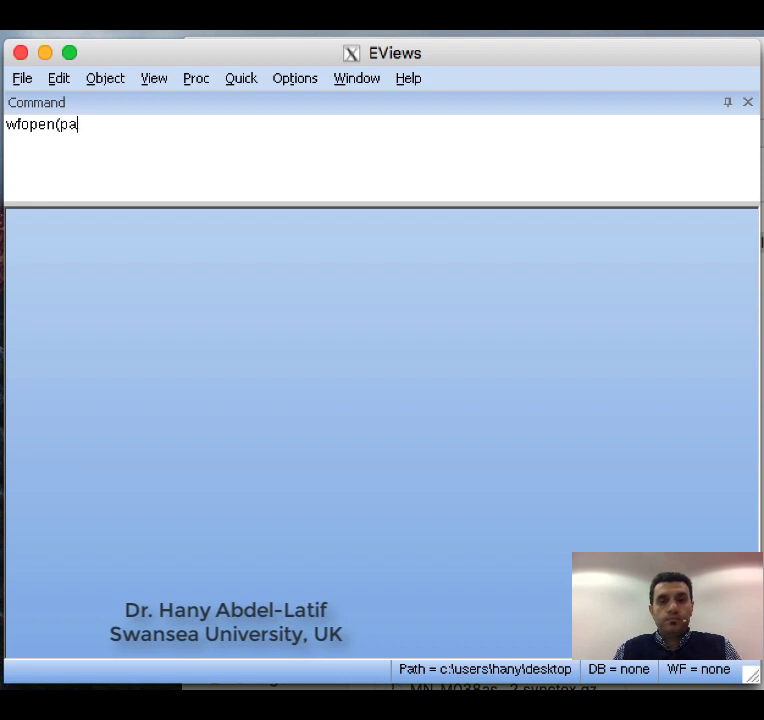
{"action": "type", "text": "ge"}
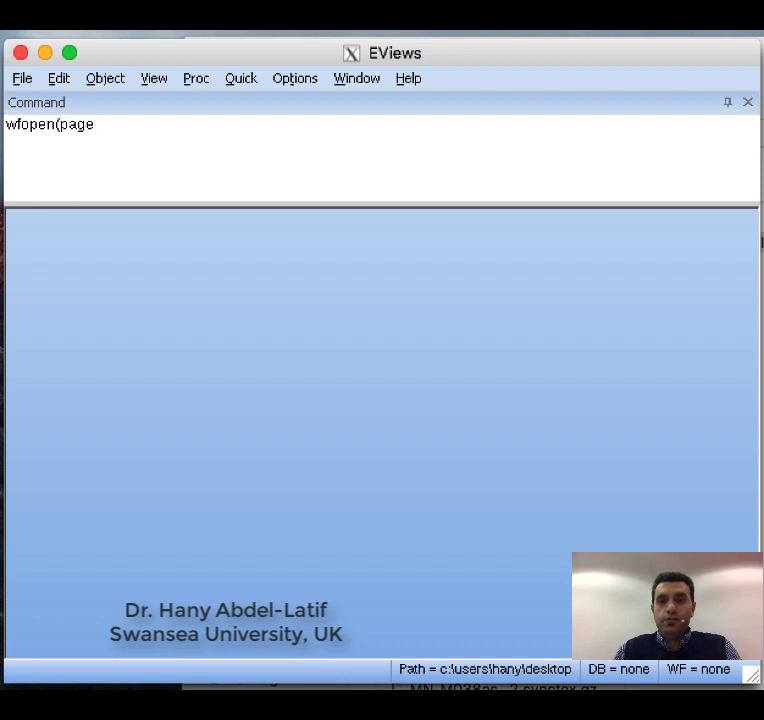
{"action": "type", "text": "=times"}
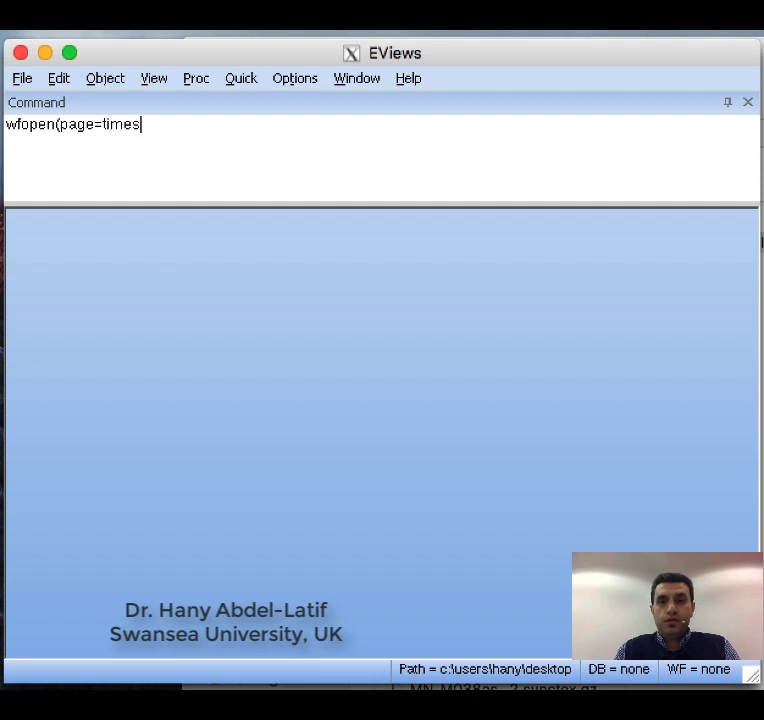
{"action": "key", "text": "BackSpace"}
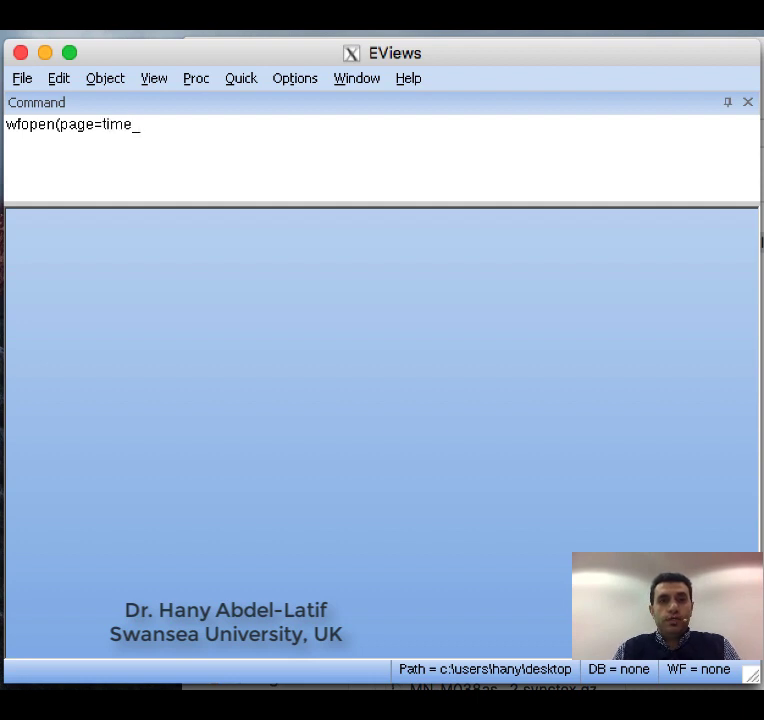
{"action": "type", "text": "series"}
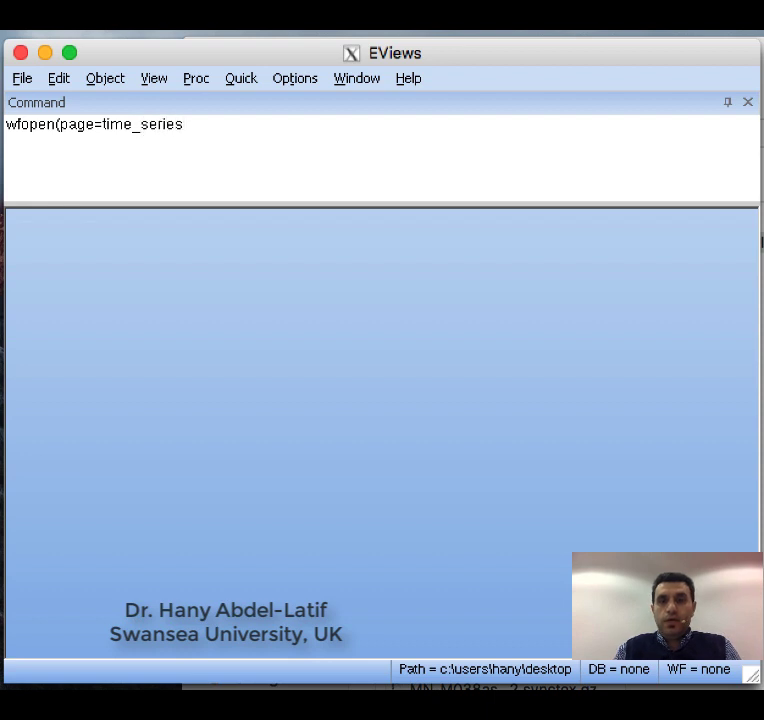
{"action": "type", "text": ")"}
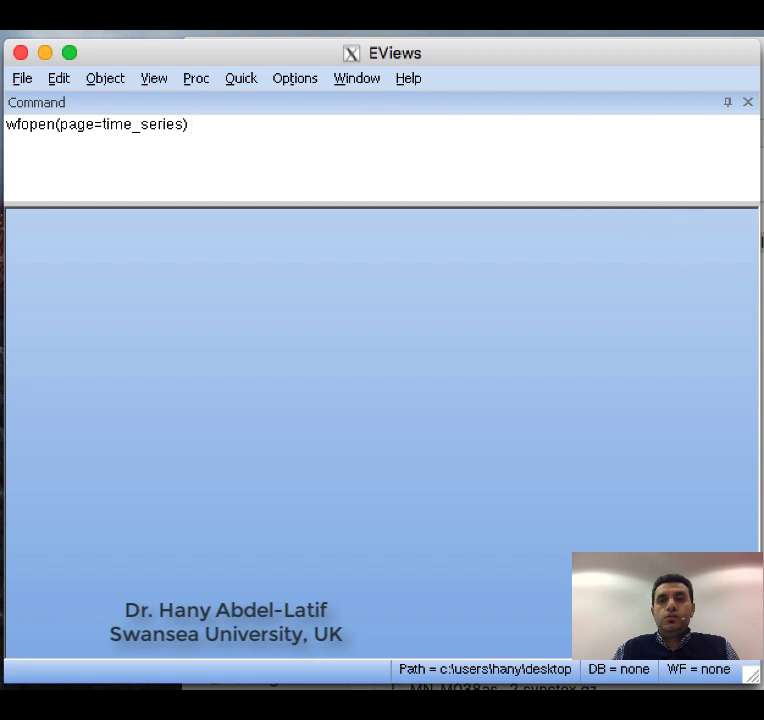
Complete the wfopen command with the quoted desktop path of MNM038W1.xlsx and run it.
{"action": "key", "text": "Return"}
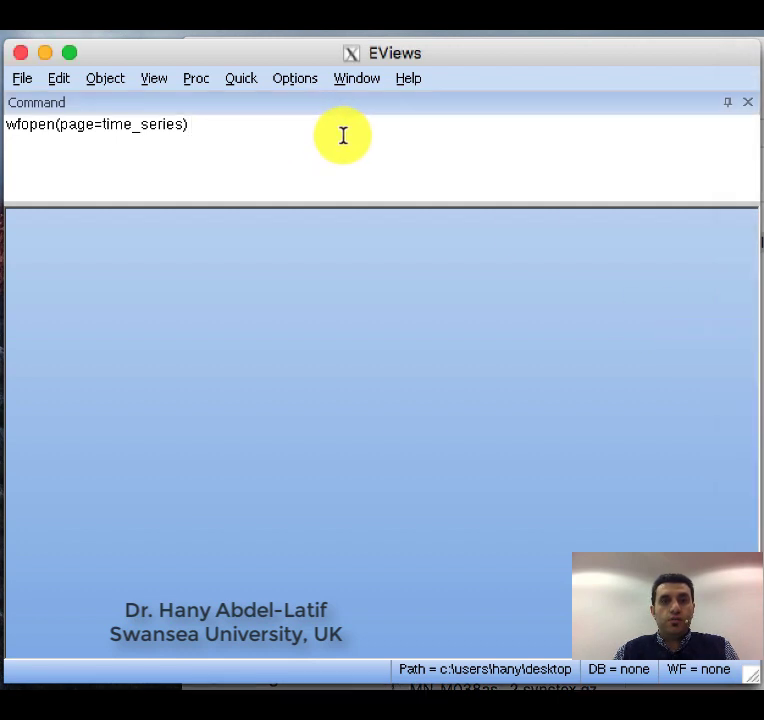
{"action": "type", "text": "\"/Users/hany/desktop/MNM038W1.xlsx\""}
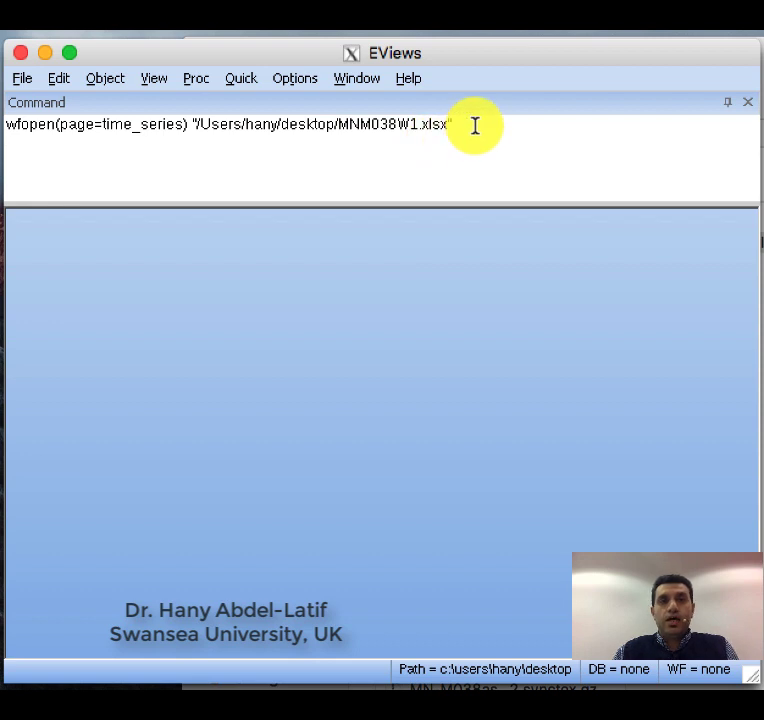
{"action": "key", "text": "Return"}
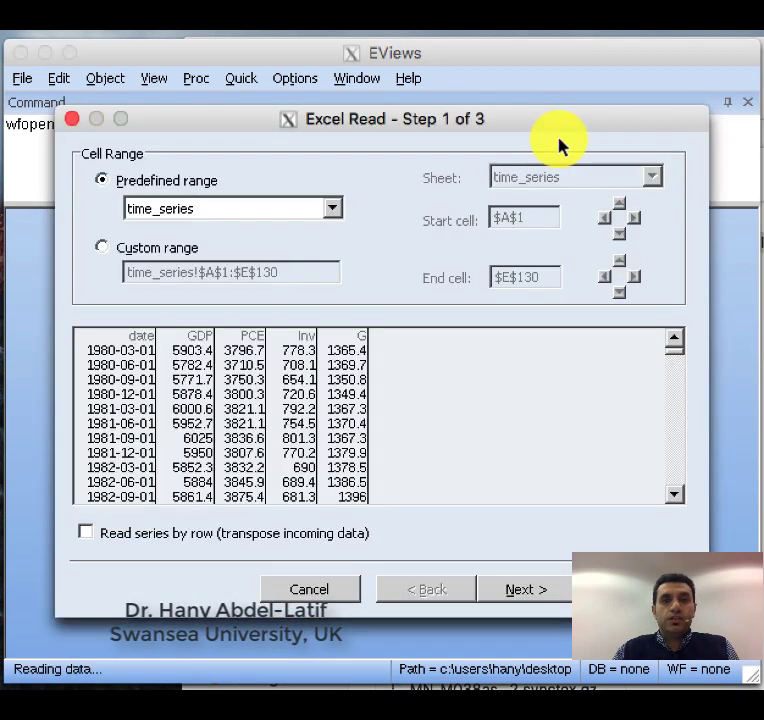
Import the time_series sheet with the default settings and no external link, and shift the resulting workfile window slightly left.
{"action": "left_click", "coordinate": [557, 589]}
{"action": "left_click", "coordinate": [556, 590]}
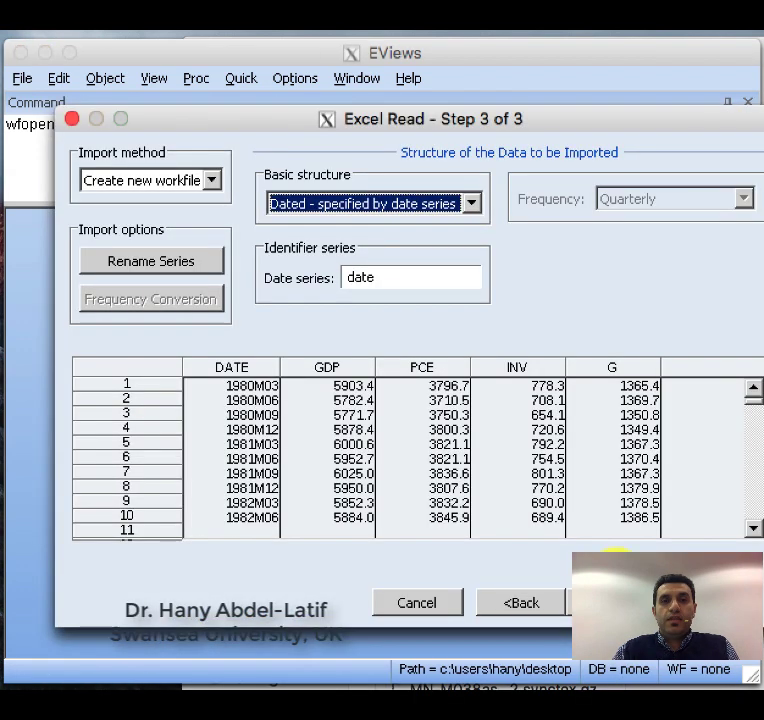
{"action": "left_click", "coordinate": [616, 601]}
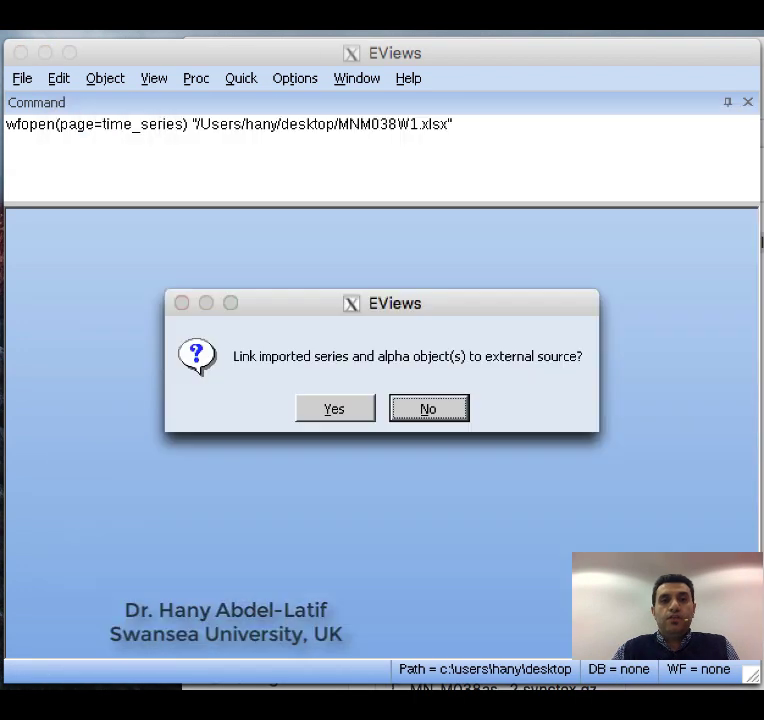
{"action": "left_click", "coordinate": [455, 411]}
{"action": "left_click_drag", "start_coordinate": [464, 252], "coordinate": [424, 250]}
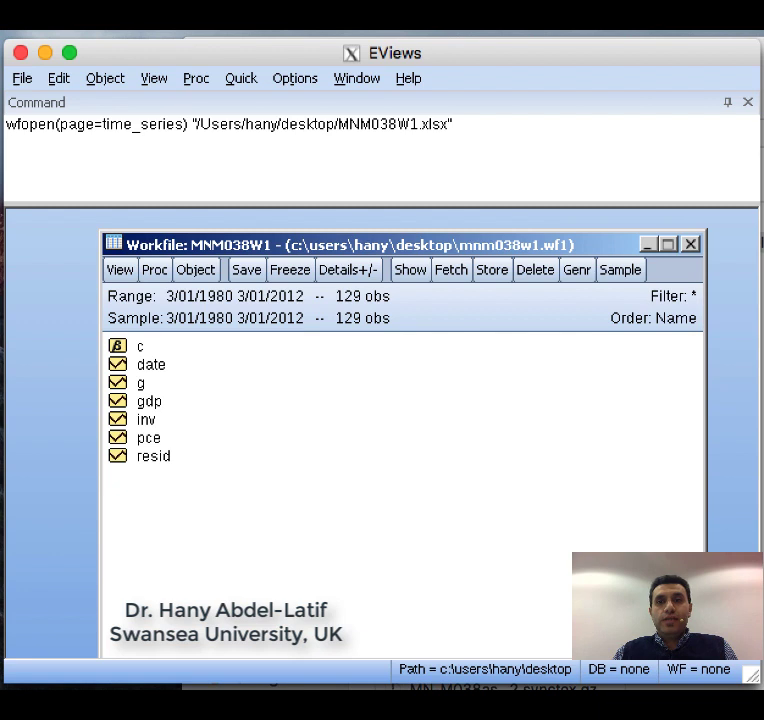
Close the MNM038W1 workfile without saving it.
{"action": "left_click", "coordinate": [690, 245]}
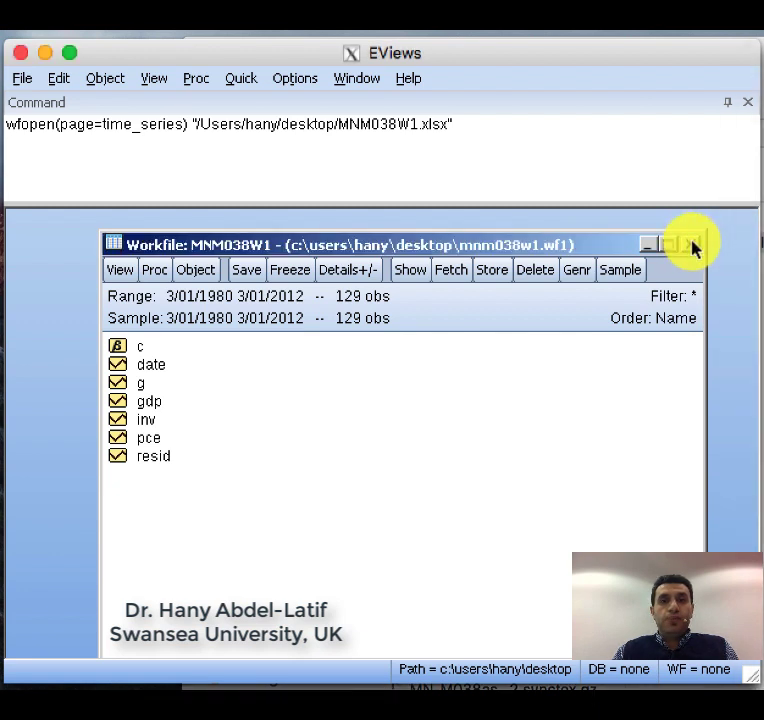
{"action": "left_click", "coordinate": [690, 245]}
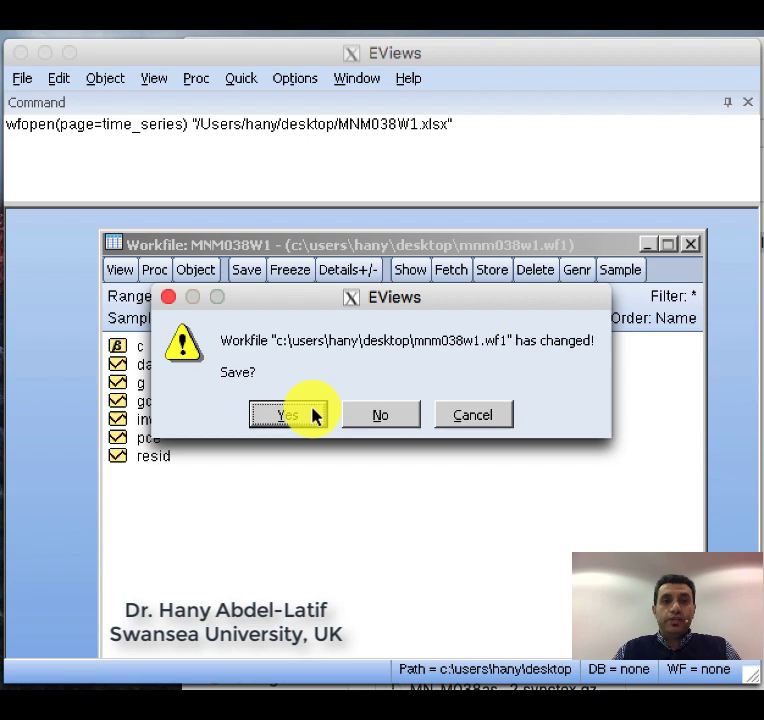
{"action": "left_click", "coordinate": [370, 414]}
Review the frequency choices for a new regular-frequency dated workfile, including Monthly, and leave without creating it.
{"action": "left_click", "coordinate": [24, 80]}
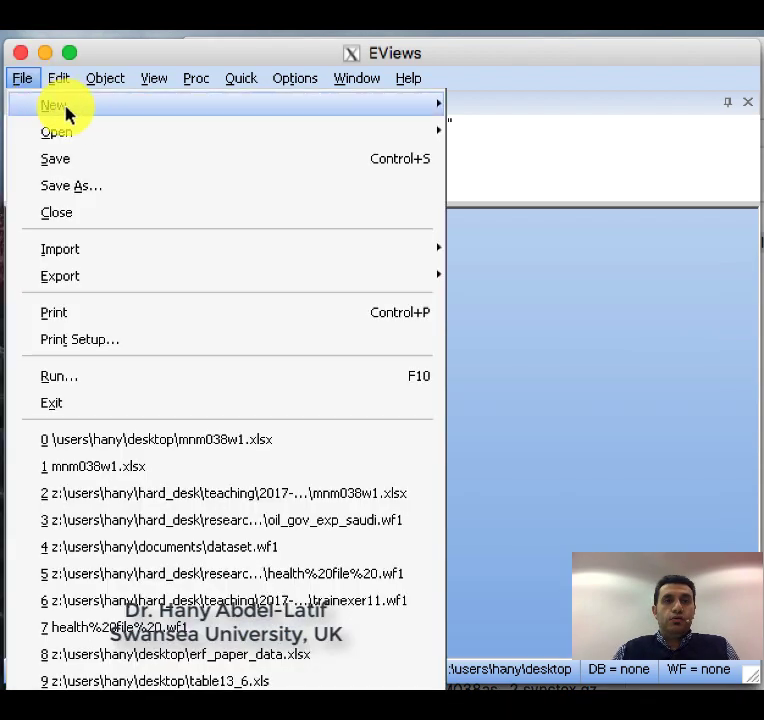
{"action": "mouse_move", "coordinate": [116, 104]}
{"action": "left_click", "coordinate": [498, 105]}
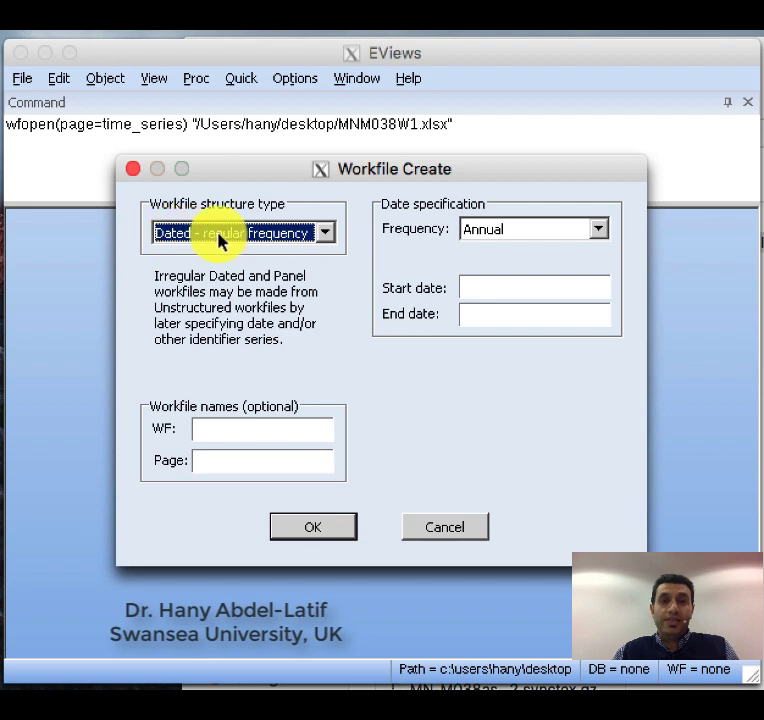
{"action": "left_click", "coordinate": [601, 234]}
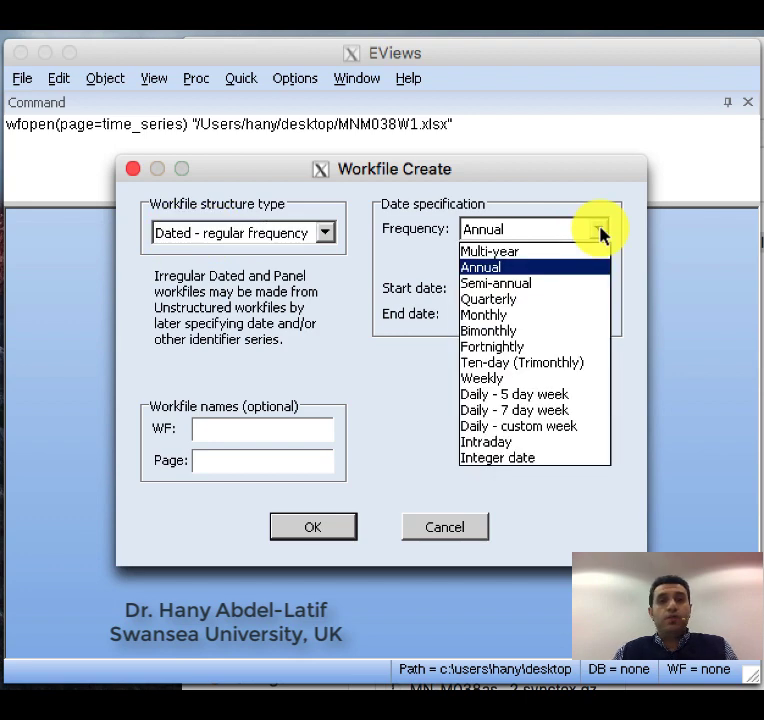
{"action": "left_click", "coordinate": [600, 233]}
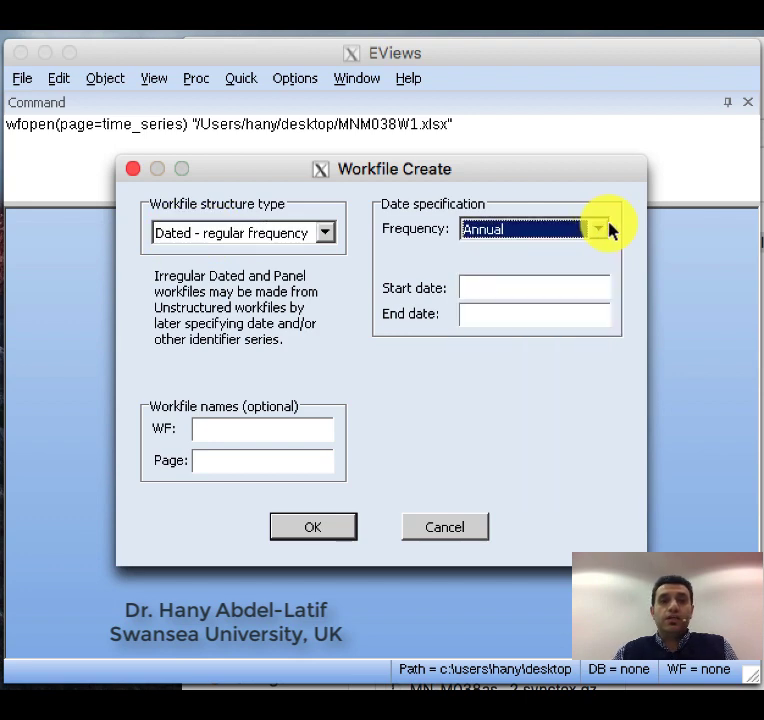
{"action": "left_click", "coordinate": [606, 229]}
{"action": "left_click", "coordinate": [500, 315]}
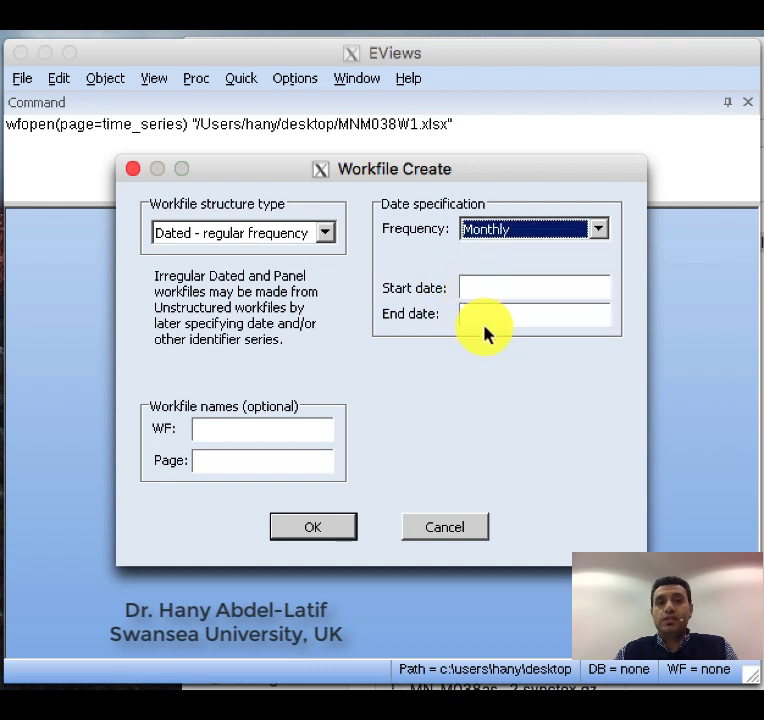
{"action": "left_click", "coordinate": [435, 524]}
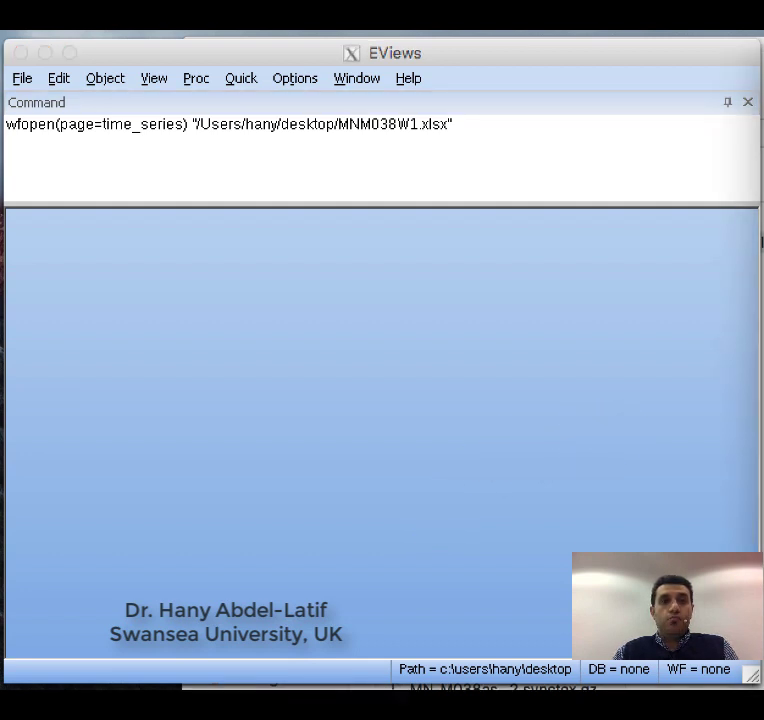
{"action": "left_click", "coordinate": [497, 161]}
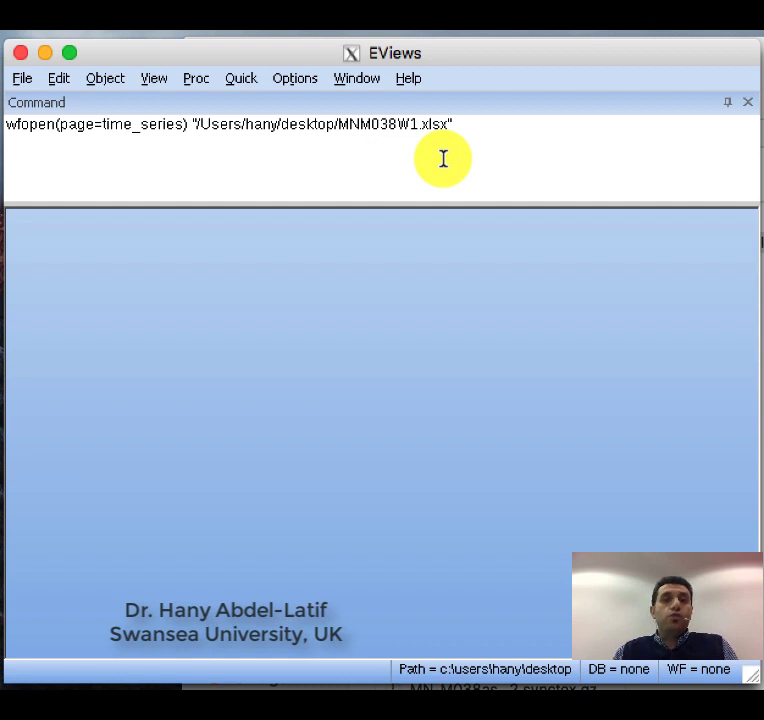
{"action": "left_click", "coordinate": [24, 80]}
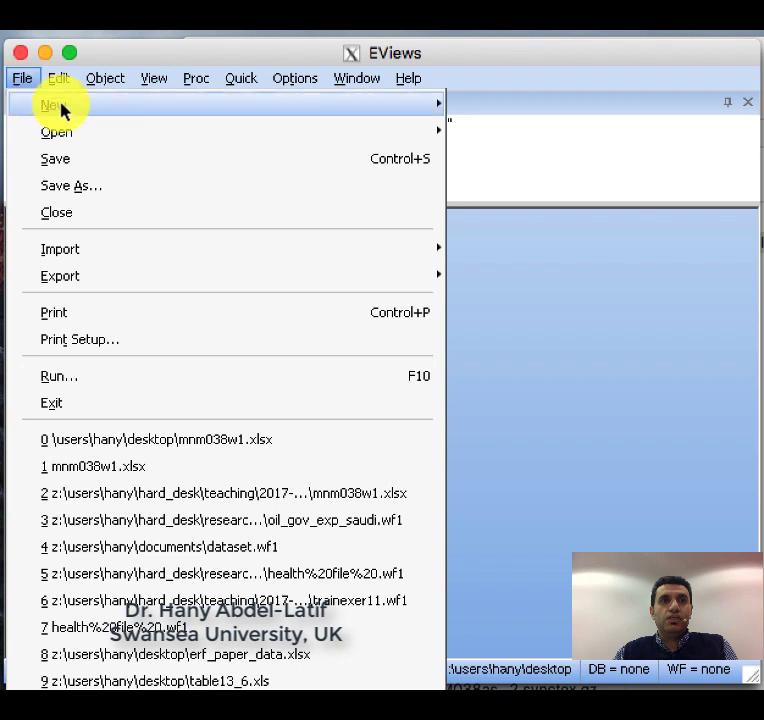
{"action": "mouse_move", "coordinate": [60, 108]}
{"action": "mouse_move", "coordinate": [94, 131]}
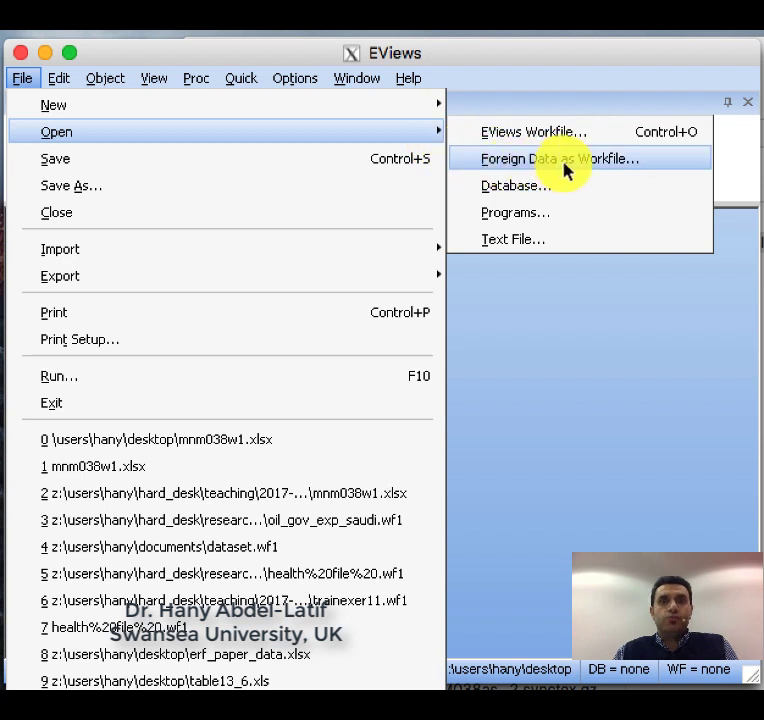
{"action": "left_click", "coordinate": [585, 405]}
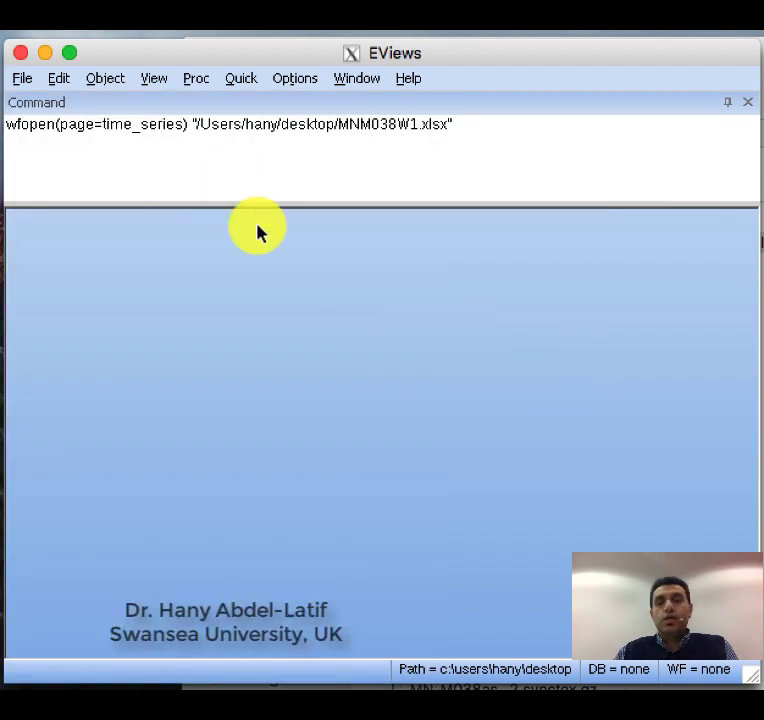